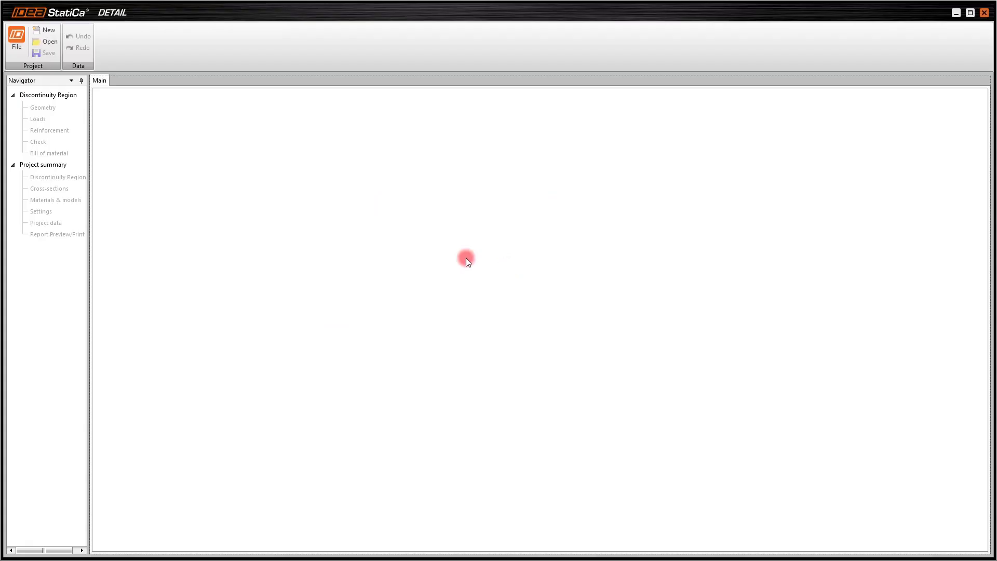
Step: Create a new project from the Frame joints template using the knee joint topology
click(49, 31)
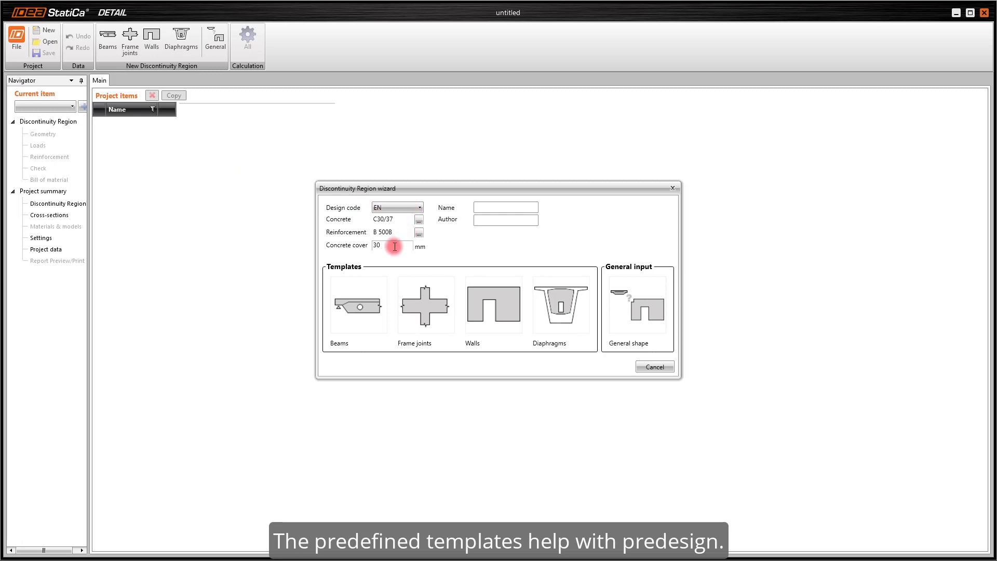
click(416, 313)
click(364, 285)
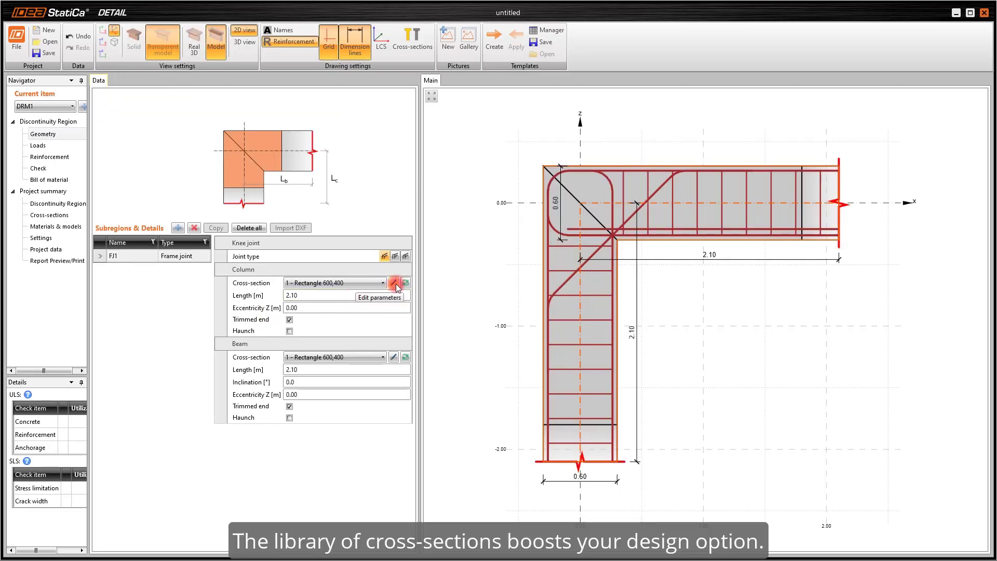
Step: Edit the column's rectangular cross-section to h 500 mm and b 500 mm
click(397, 283)
click(374, 205)
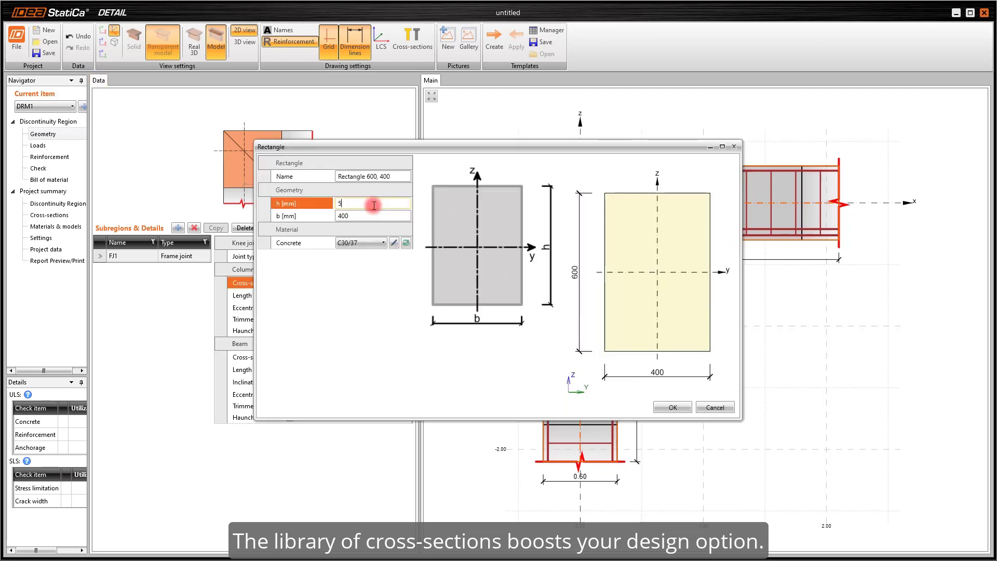
text(500)
key(Tab)
text(50)
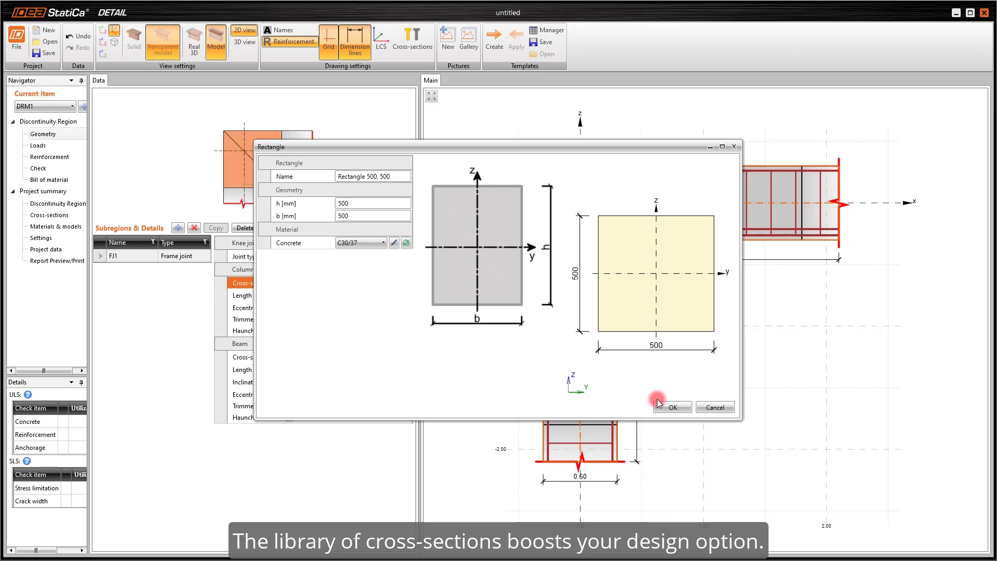
click(673, 407)
Step: Add a new rectangular cross-section for the beam with h 750 mm and b 500 mm
click(406, 358)
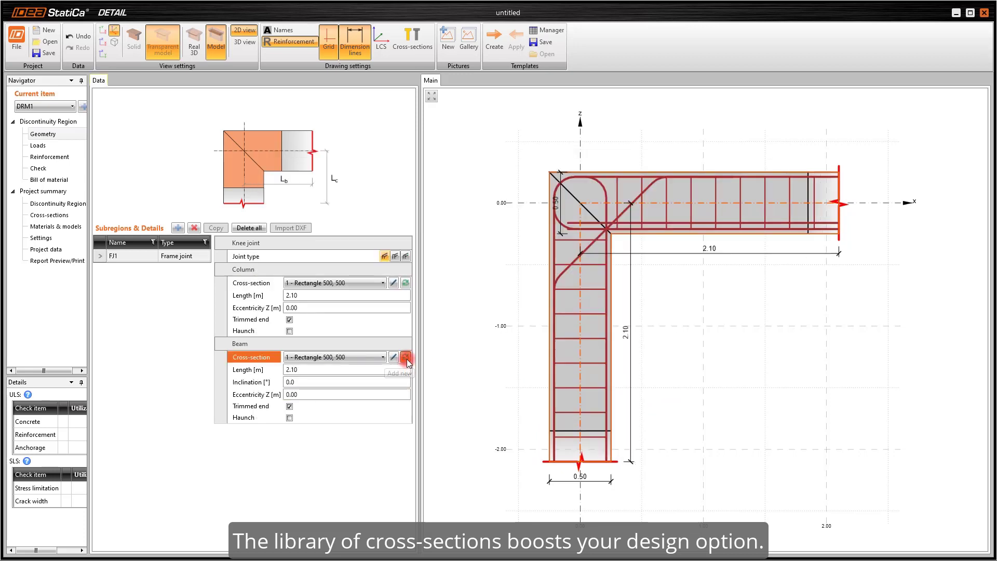
click(360, 214)
click(362, 204)
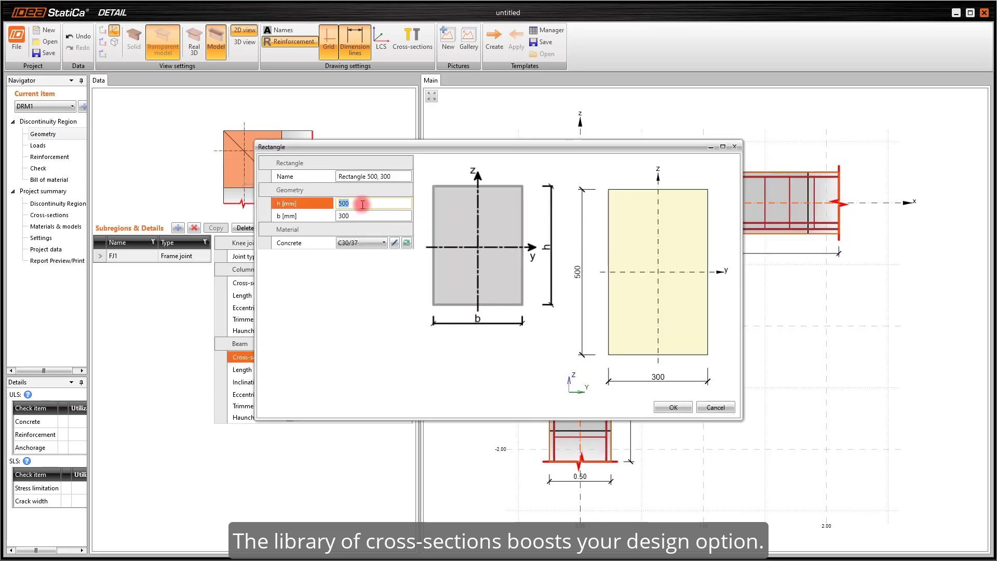
text(750)
key(Tab)
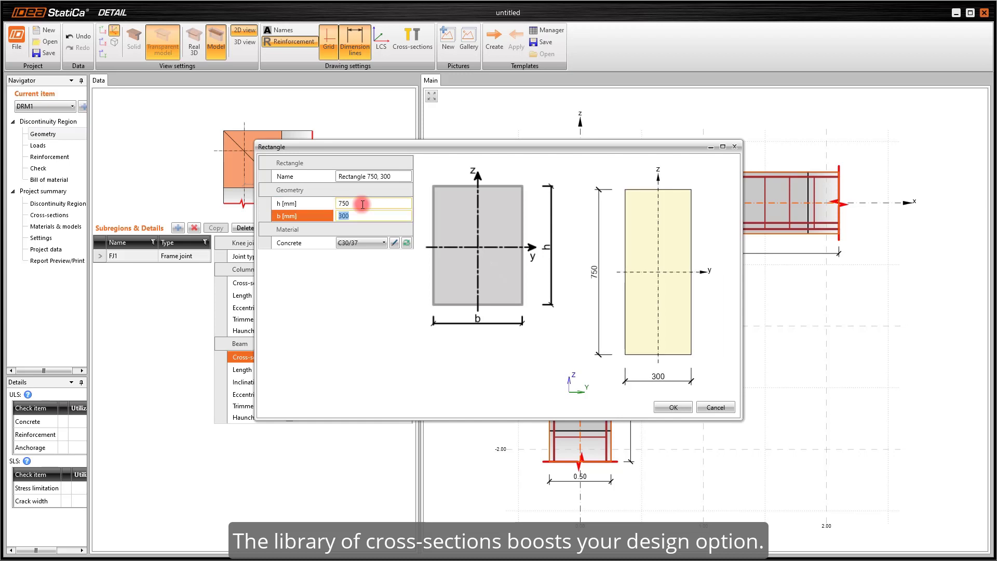
text(500)
click(503, 360)
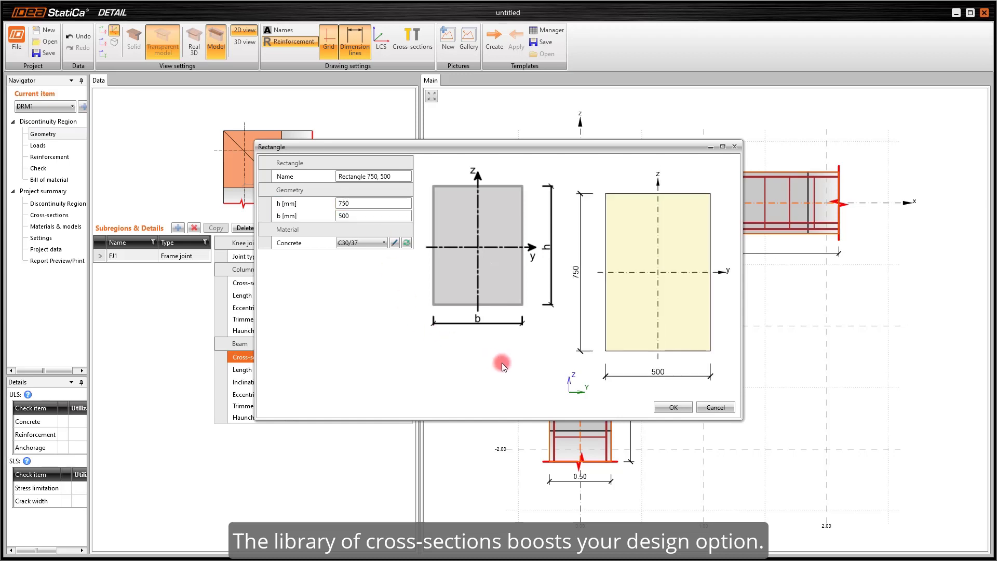
click(673, 407)
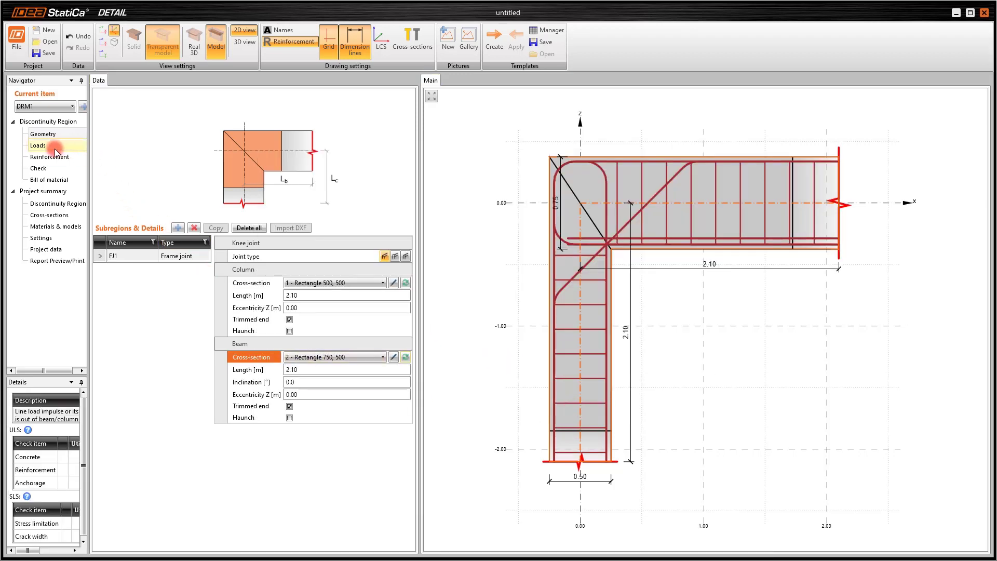
Step: Delete line load LL1 on the column from the load impulses of load case LC1
click(40, 145)
click(252, 204)
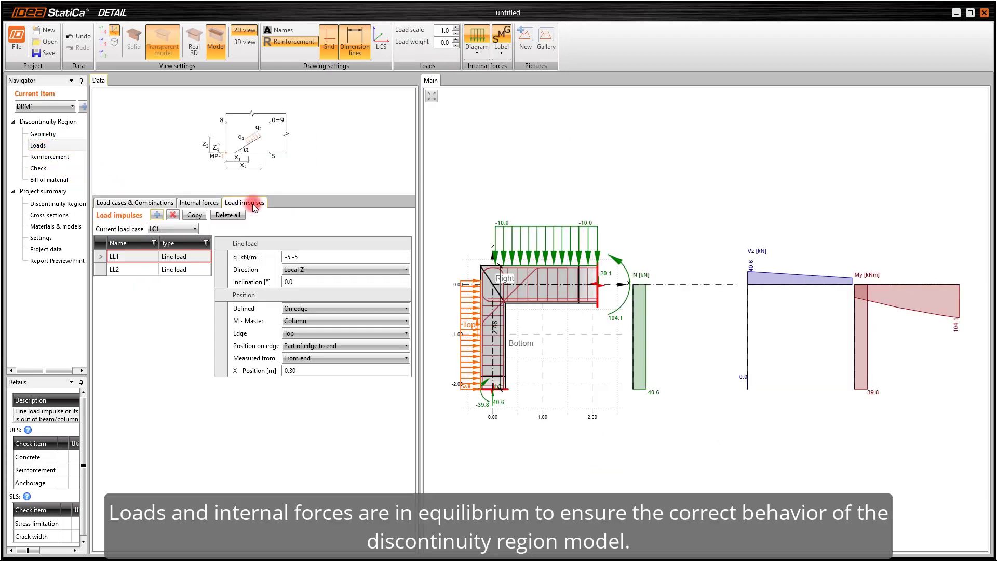
click(130, 256)
click(173, 215)
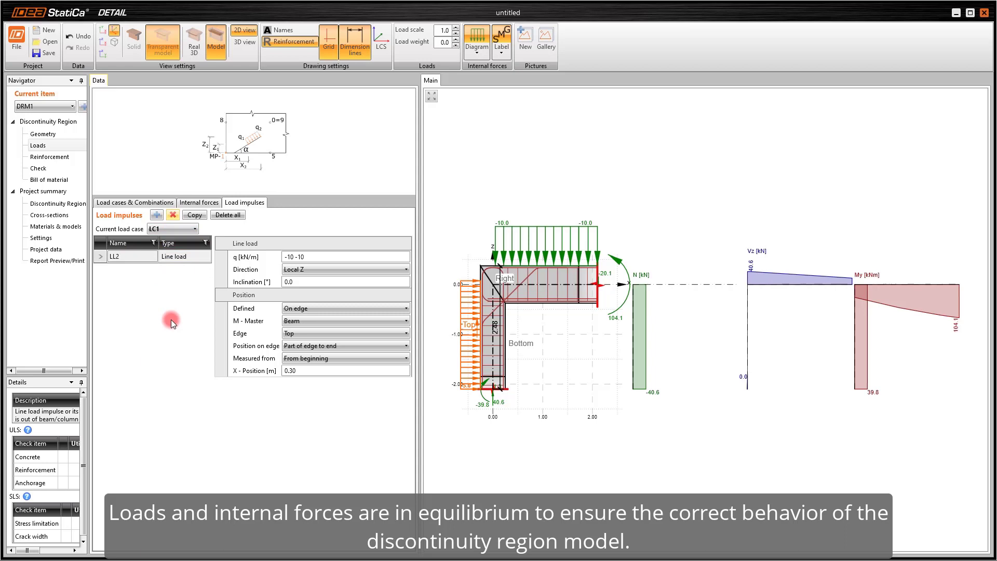
Step: Set the LC1 beam line load LL2 to -30 kN/m with an X-position of 0.25 m
click(330, 257)
text(-30)
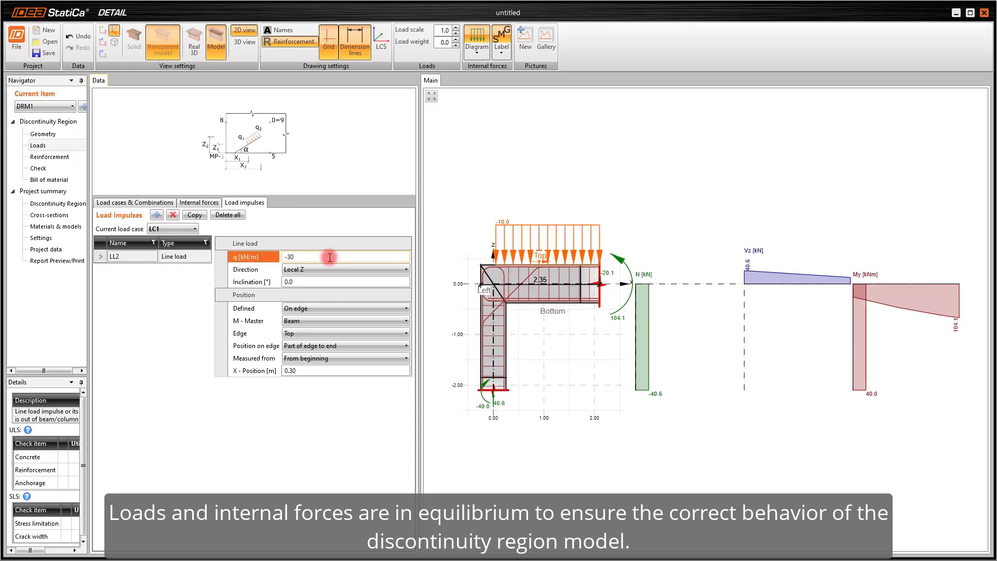
click(335, 370)
text(0)
click(320, 425)
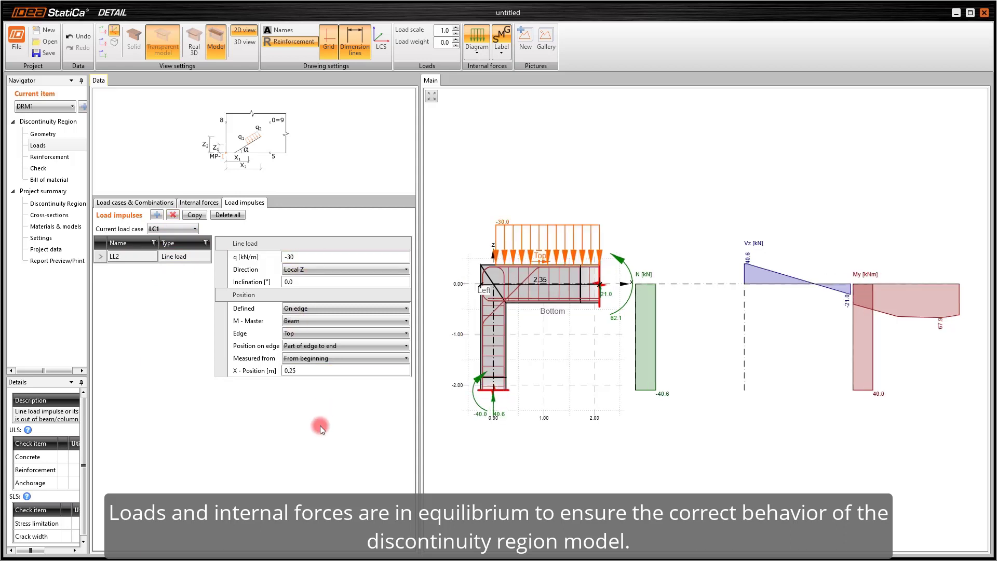
Step: Switch the load impulses to load case LC2 and delete the column line load LL3
click(193, 229)
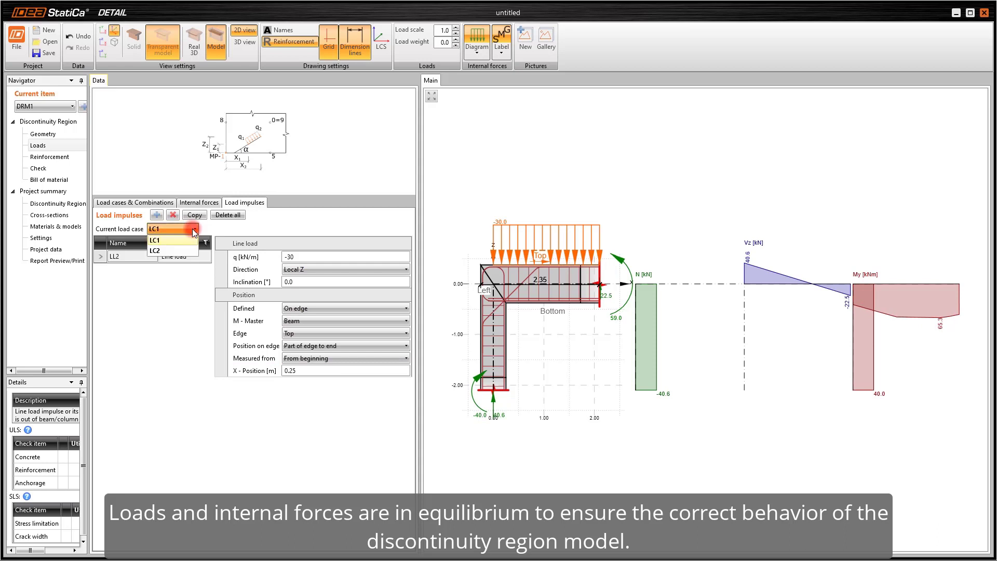
click(167, 249)
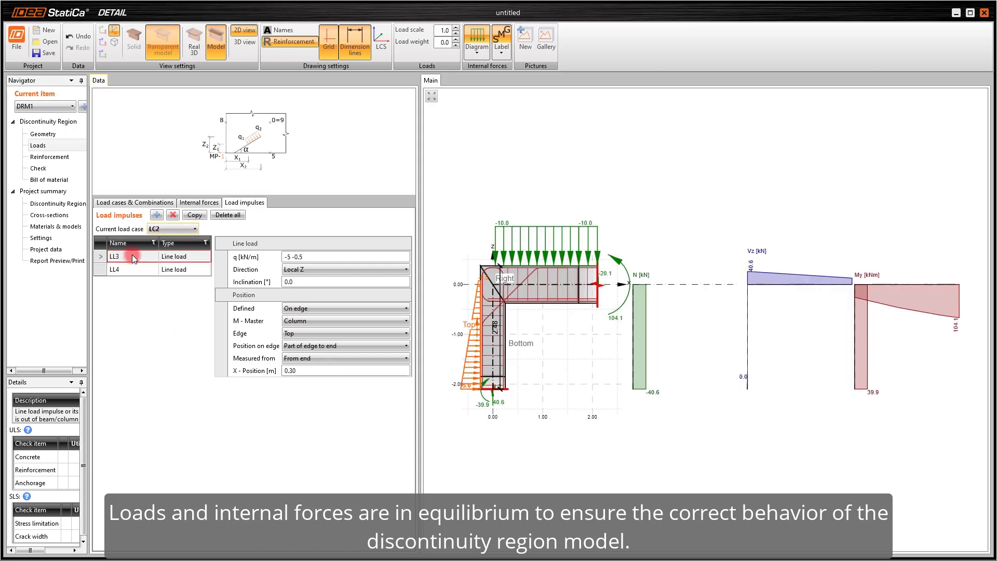
click(173, 215)
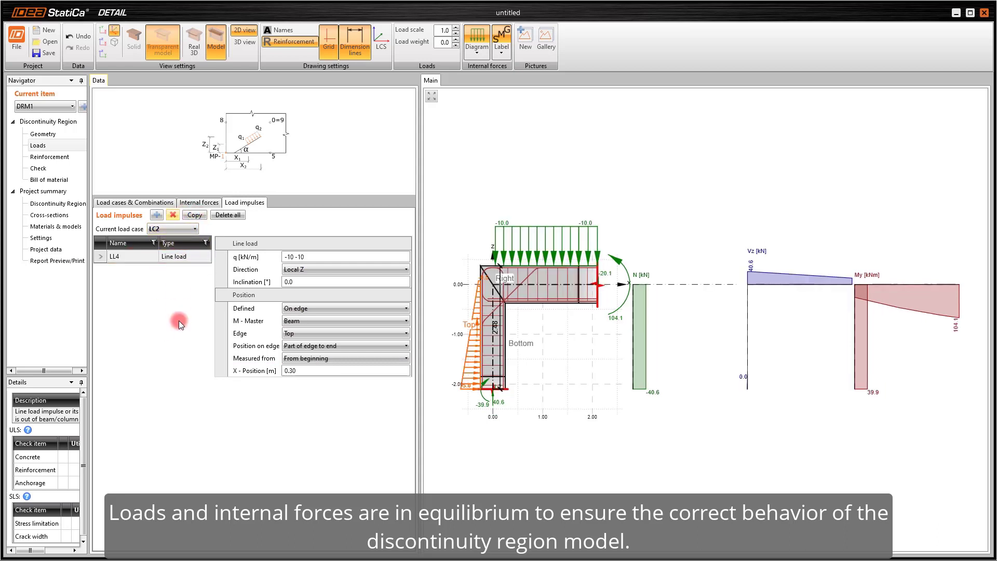
Step: Set the LC2 beam line load LL4 to -20 kN/m with an X-position of 0.25 m
click(322, 255)
text(-20)
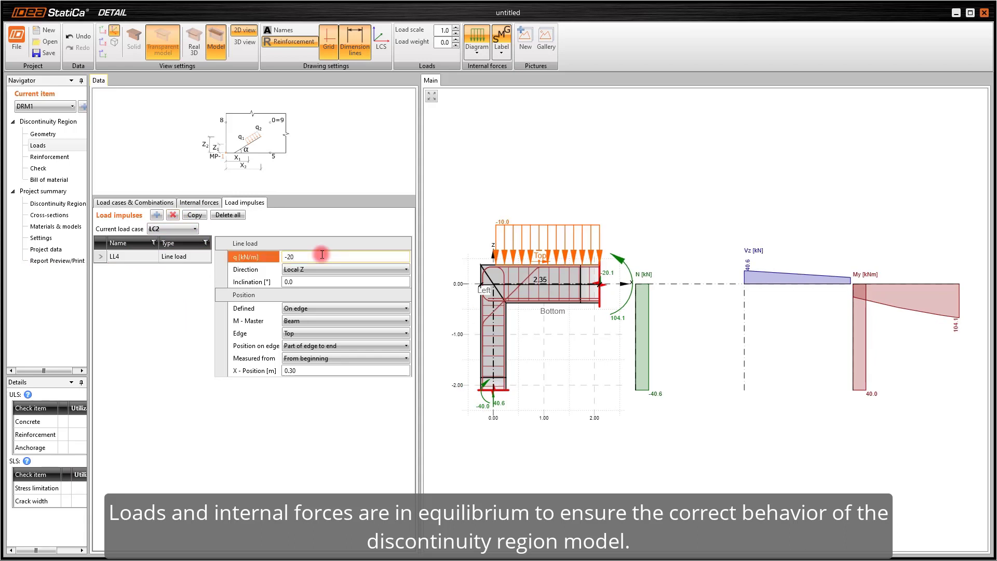
click(328, 372)
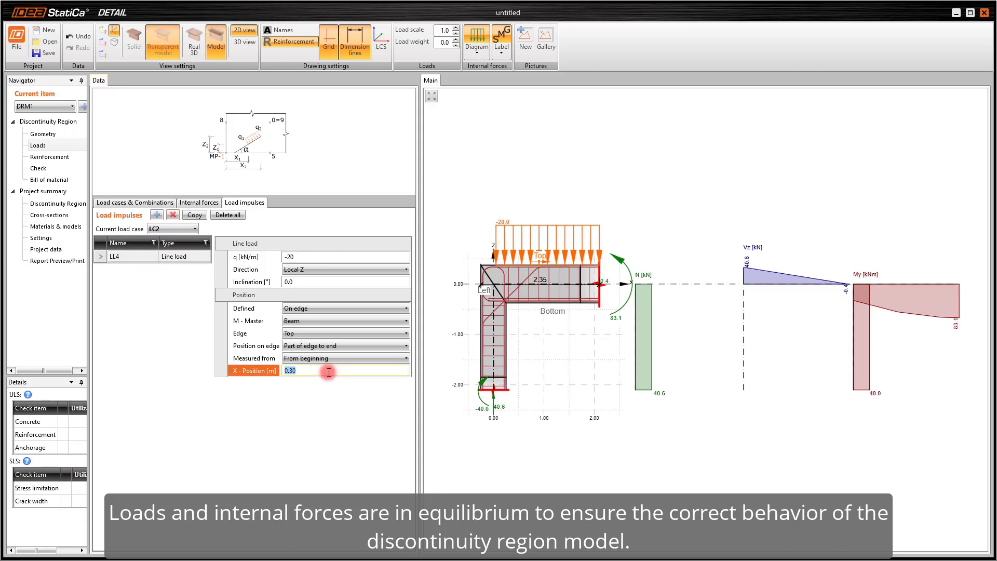
key(Return)
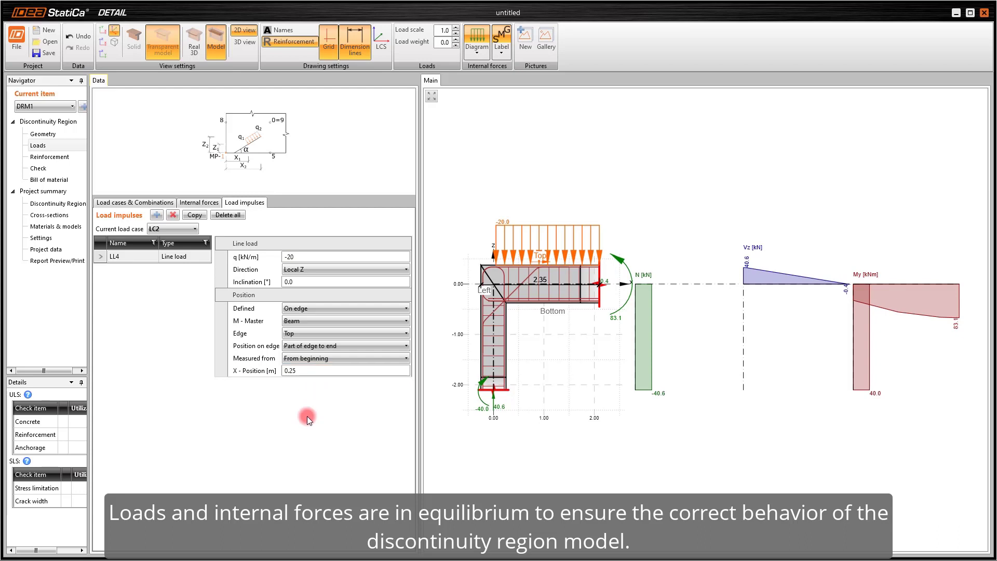
Step: Set the LC1 internal forces to N -120, Vz 31.5, My 85.2 for the column and N 31.5, Vz 120, My 85.2 for the beam
click(199, 202)
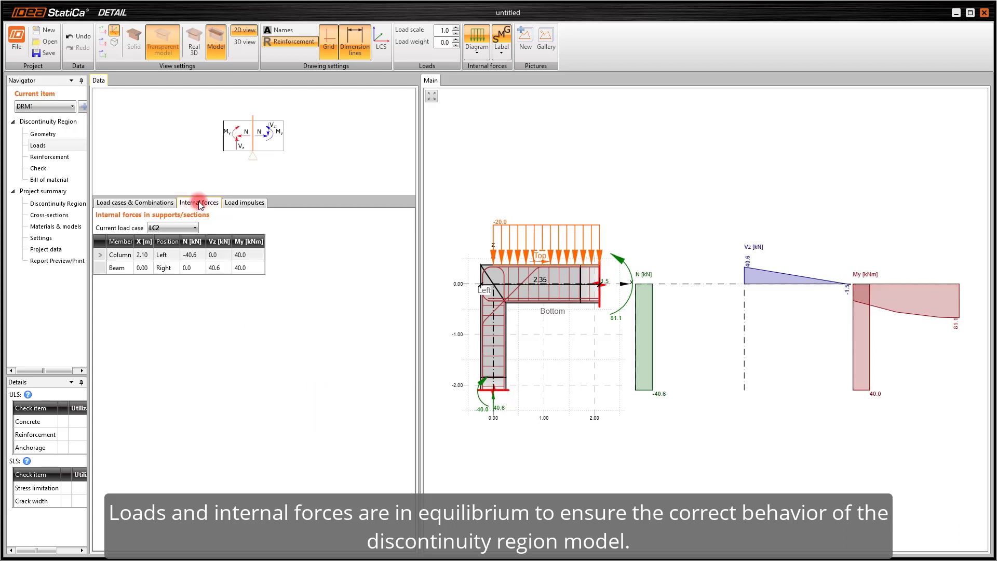
click(182, 229)
click(161, 239)
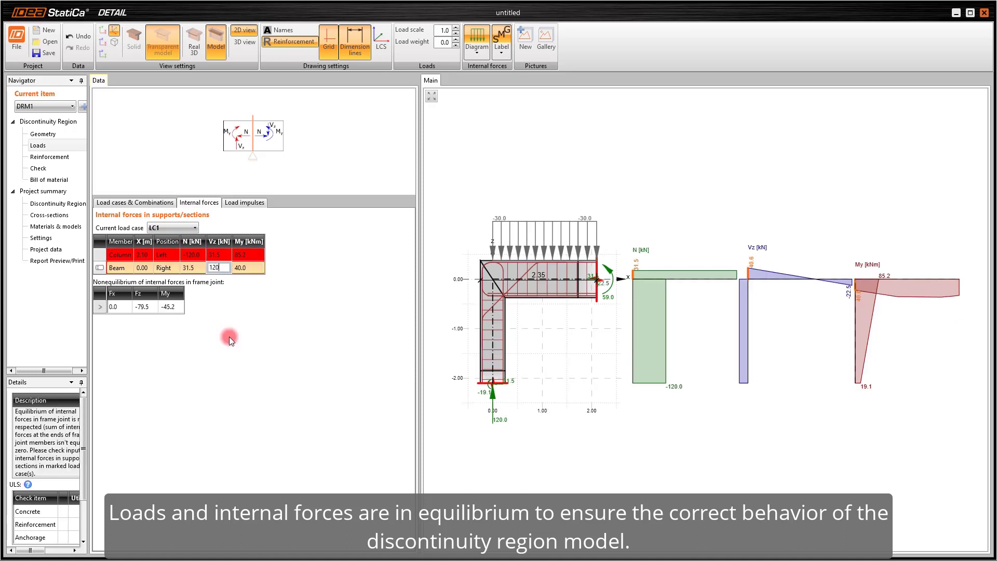
key(Tab)
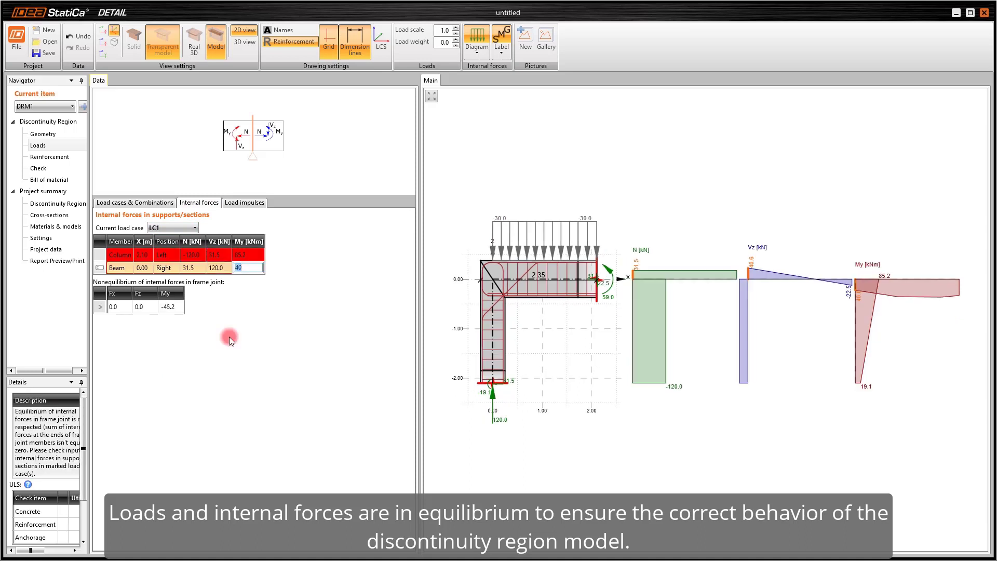
text(85)
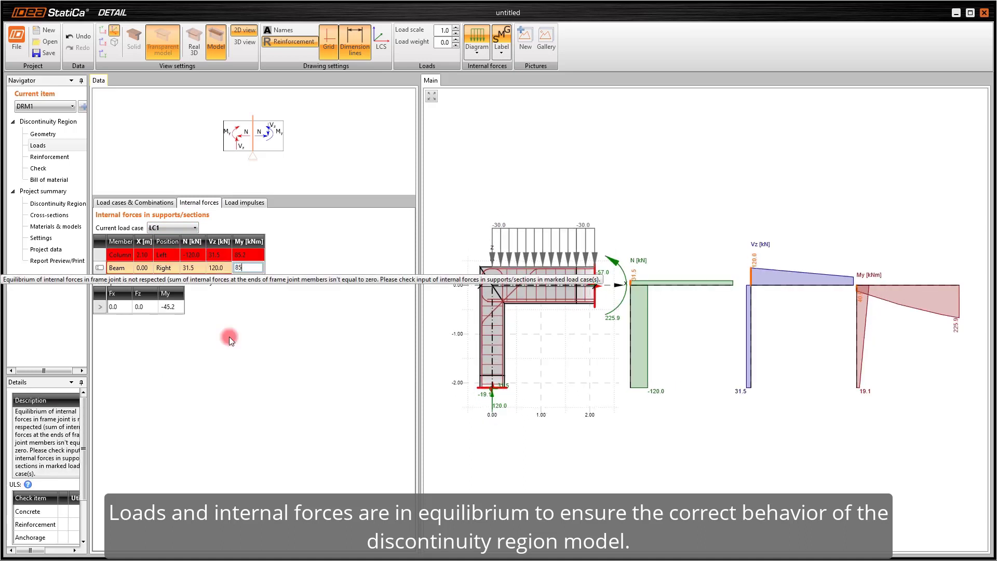
text(.2)
key(Return)
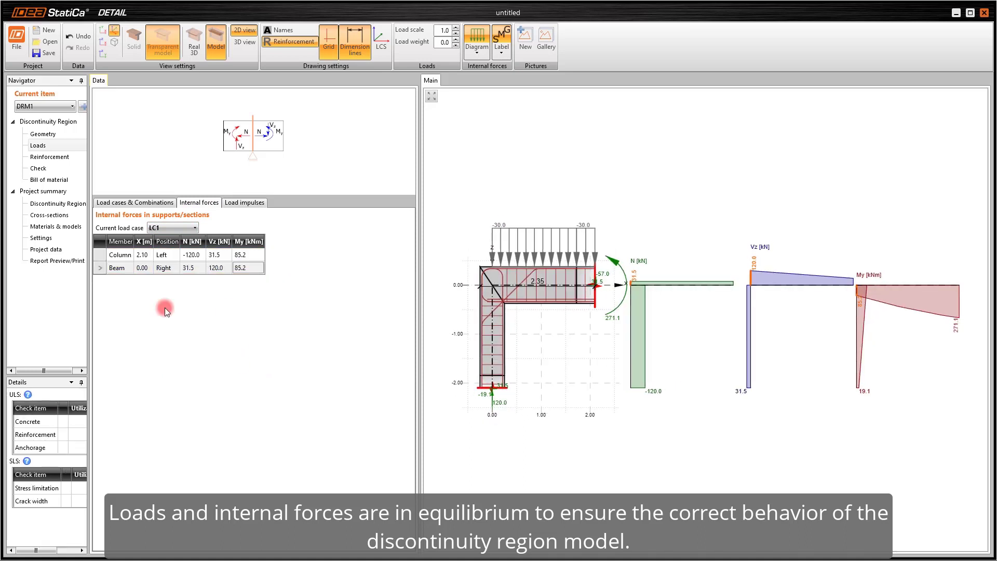
Step: Set the LC2 internal forces to N -80, Vz -21, My -56.8 for the column and N -21, Vz 80, My -56.8 for the beam
click(180, 227)
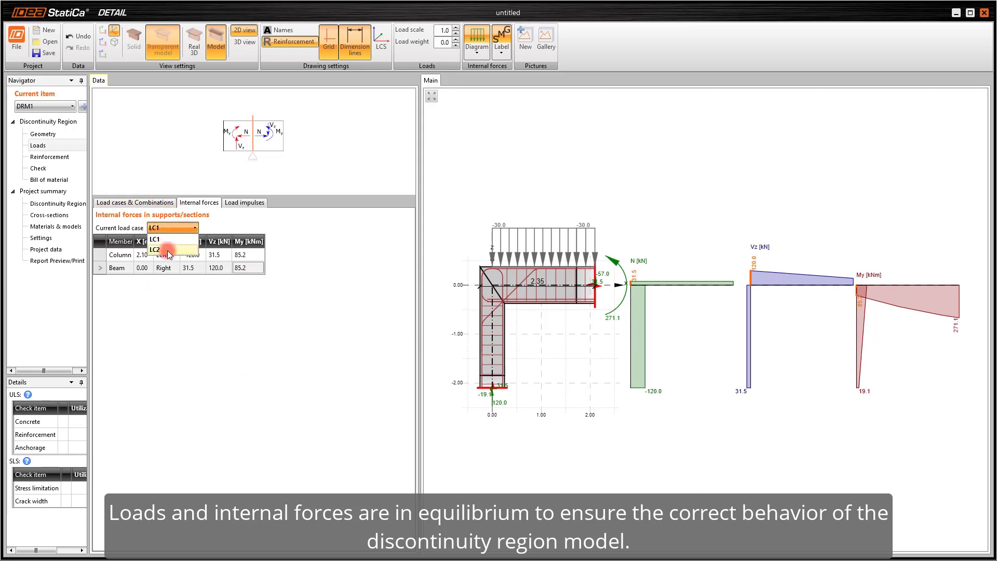
click(167, 246)
click(192, 255)
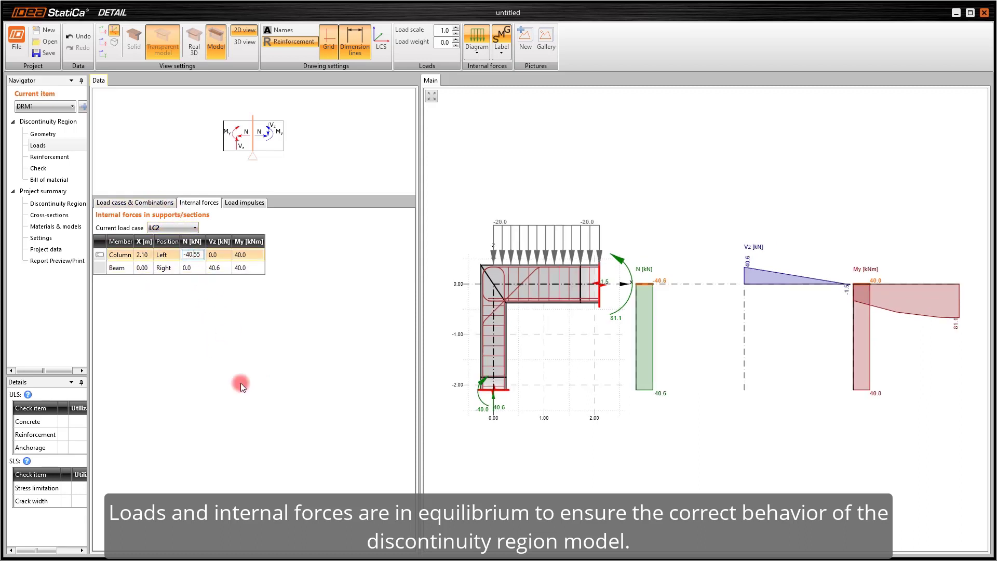
key(ctrl+a)
text(-80)
key(Return)
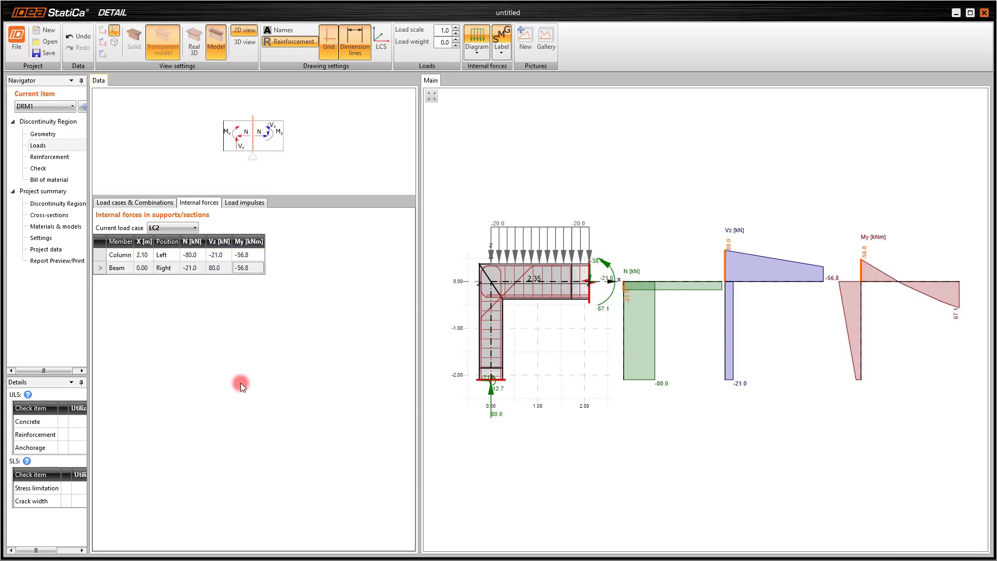
Step: Run topology optimization for the reinforcement design and toggle the compression and tension displays off and on
click(72, 156)
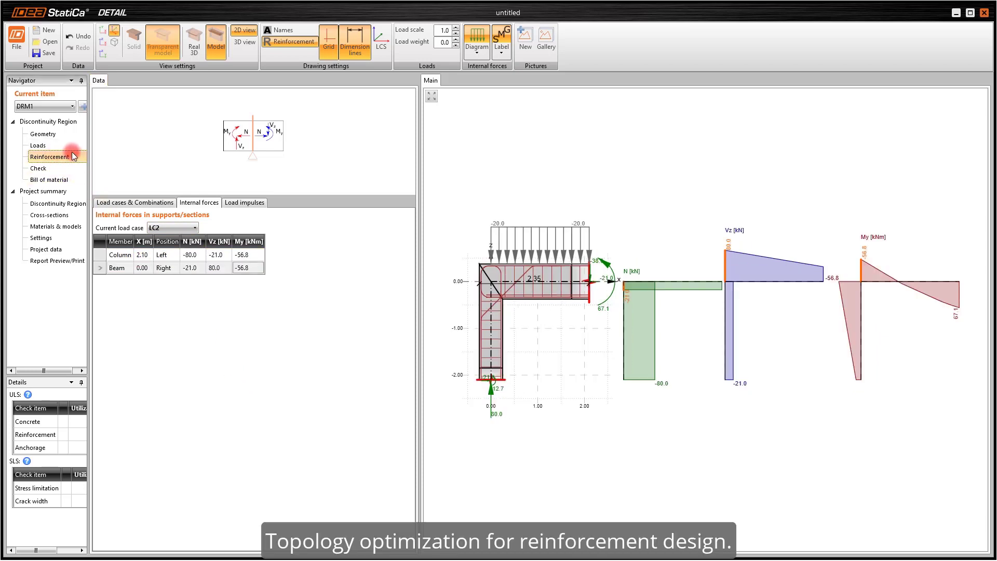
click(176, 42)
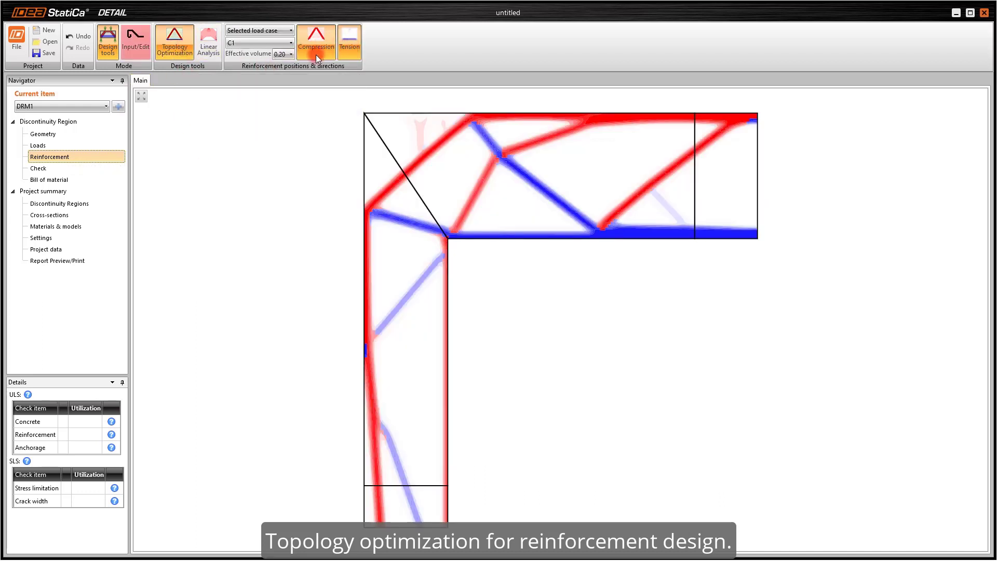
click(318, 56)
click(352, 54)
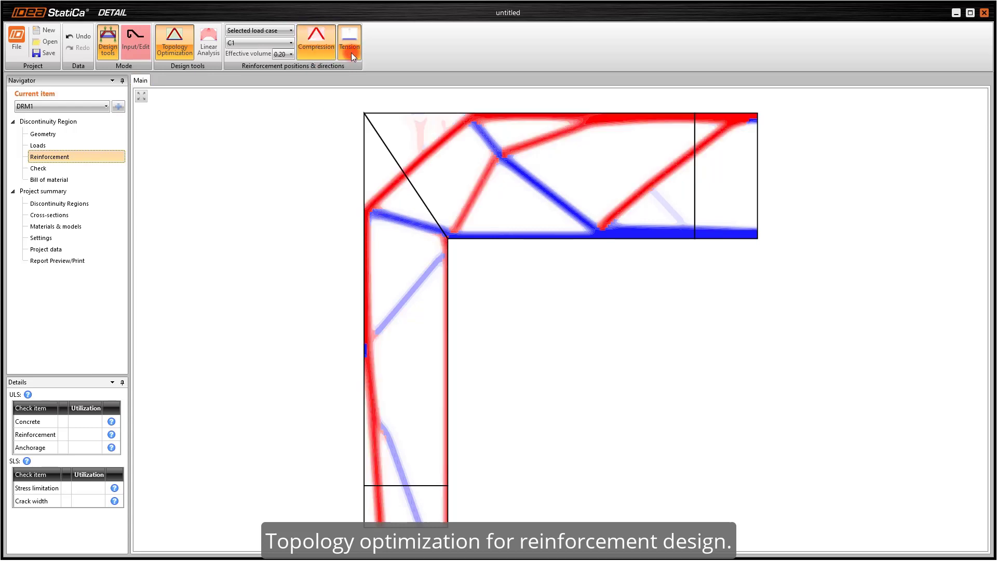
click(351, 51)
click(351, 47)
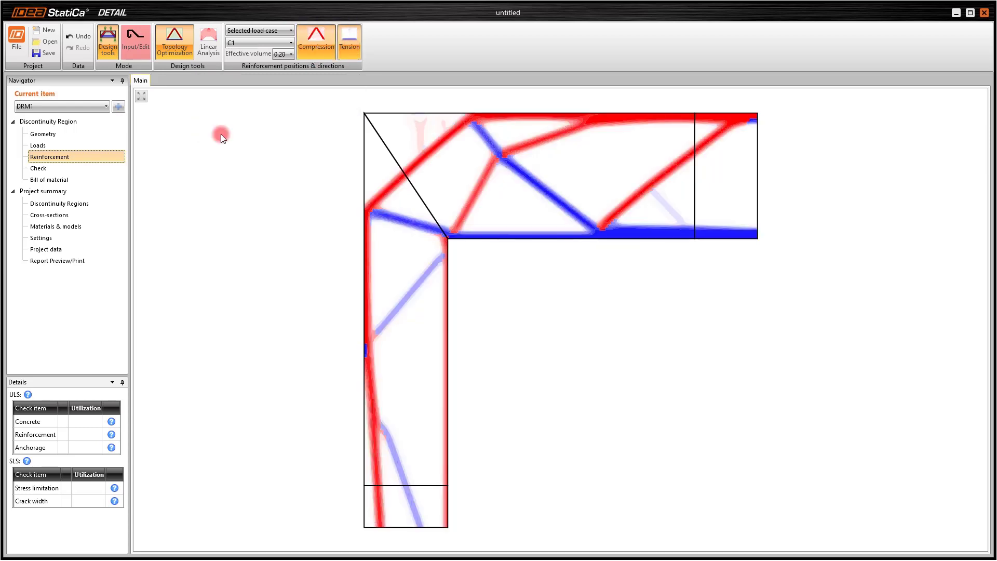
Step: Edit bar group GB1 on the beam's bottom edge so its beginning extends through the joint to the column's outer face
click(143, 39)
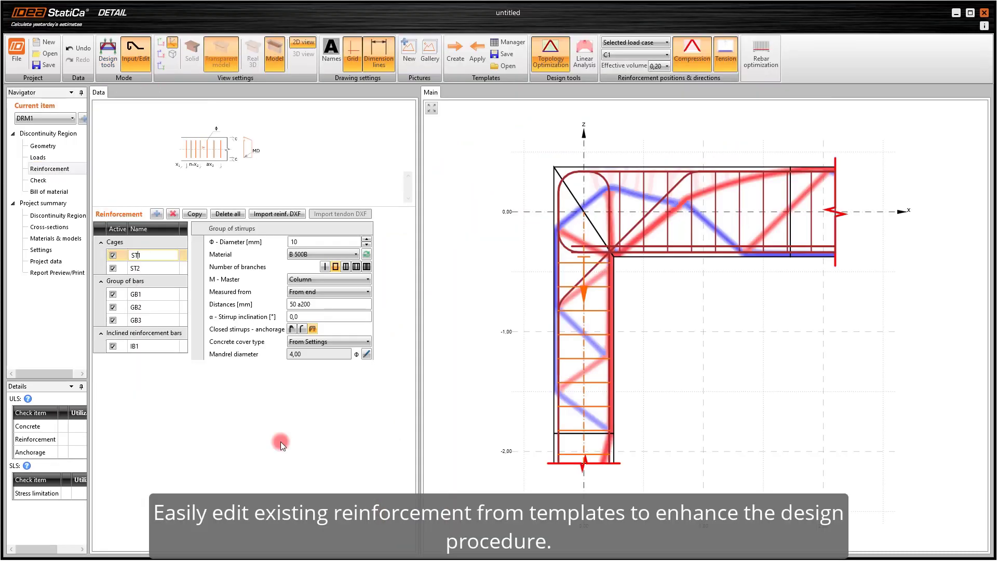
click(138, 293)
click(374, 421)
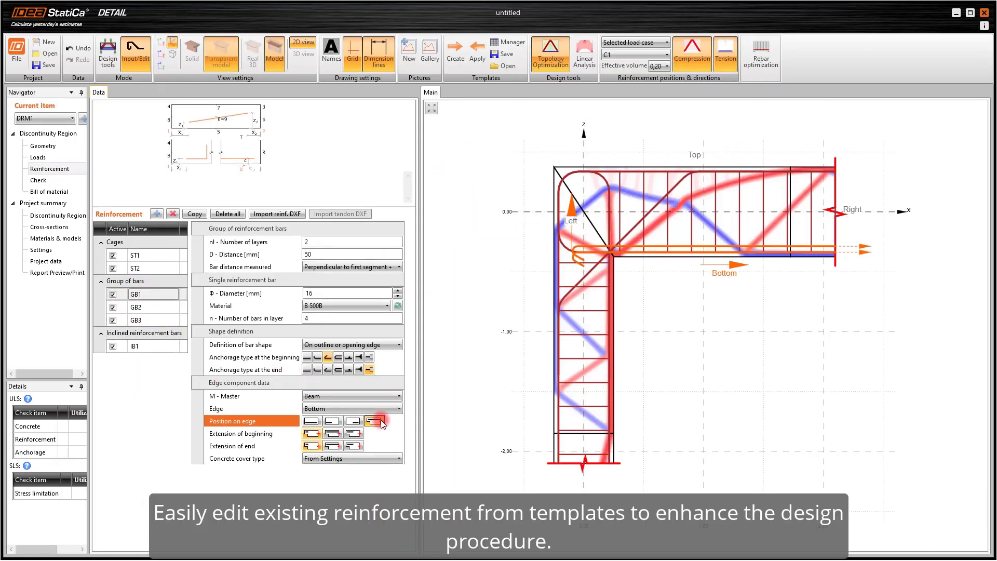
click(333, 434)
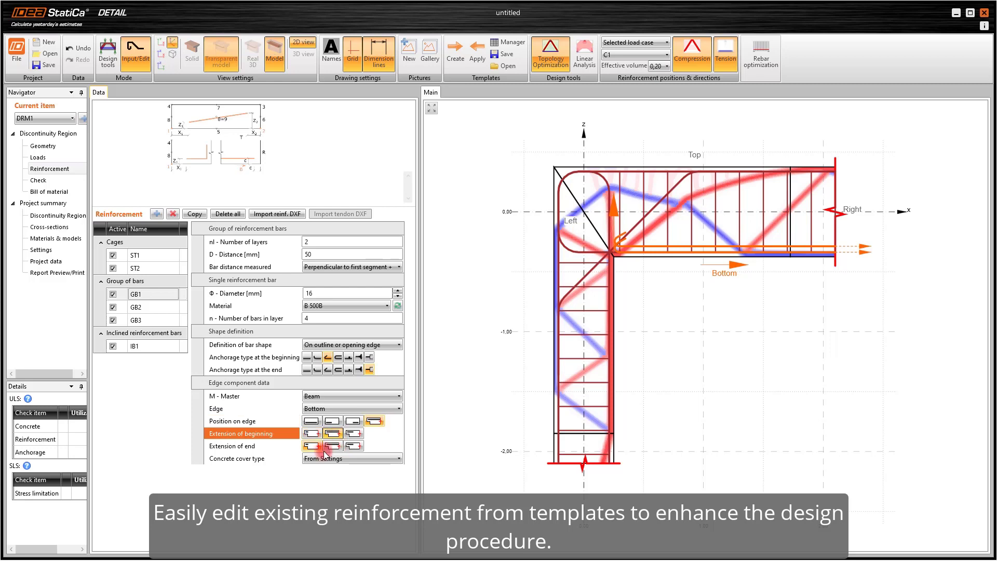
click(320, 452)
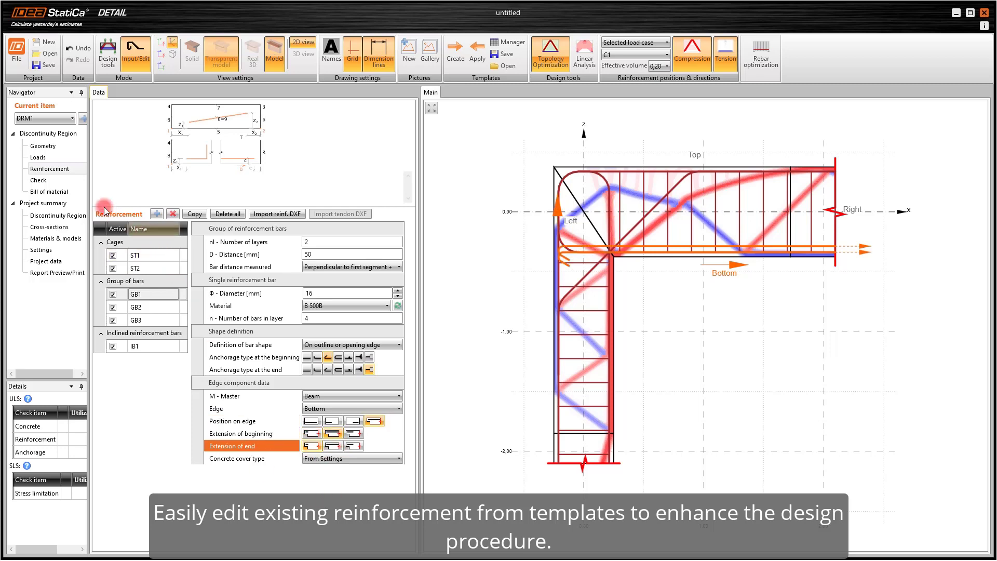
Step: Run the code check on the joint and review the ULS and SLS summaries, including stress limitation and crack width
click(49, 179)
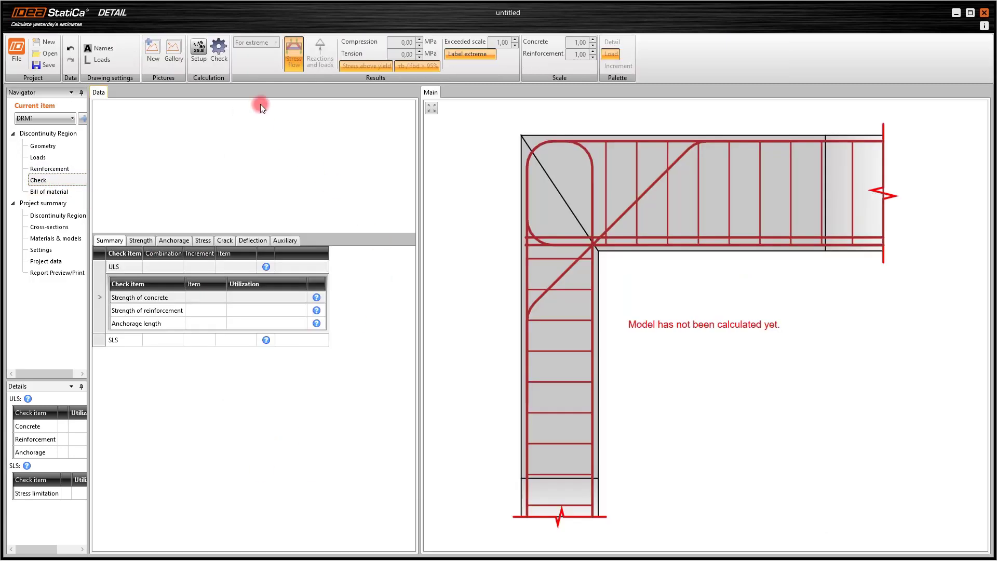
click(219, 52)
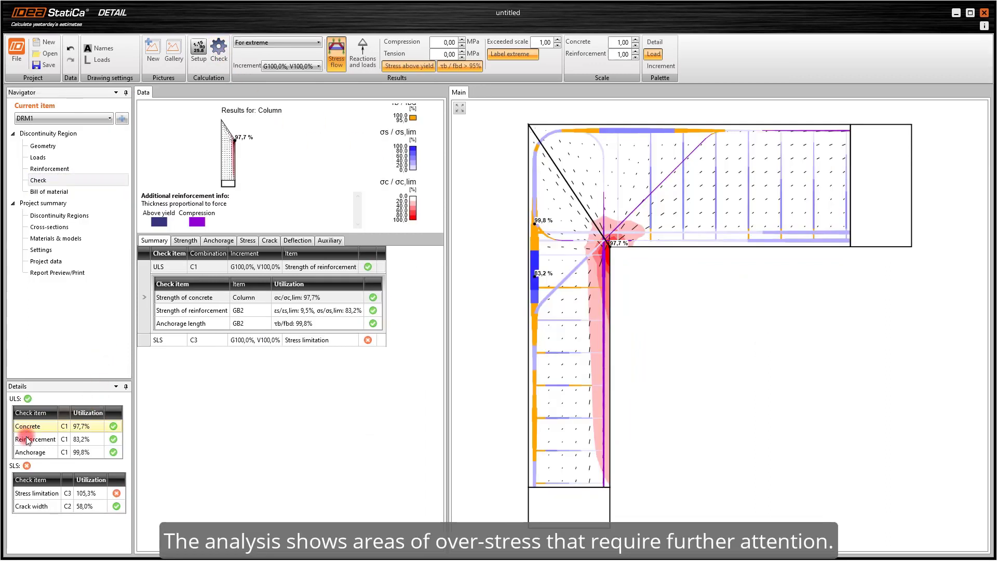
click(109, 496)
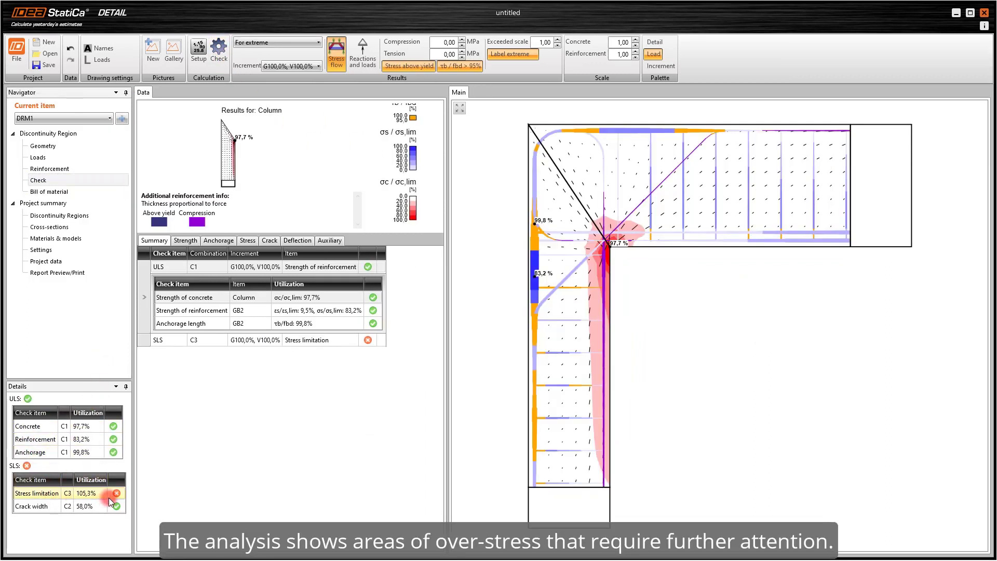
click(166, 266)
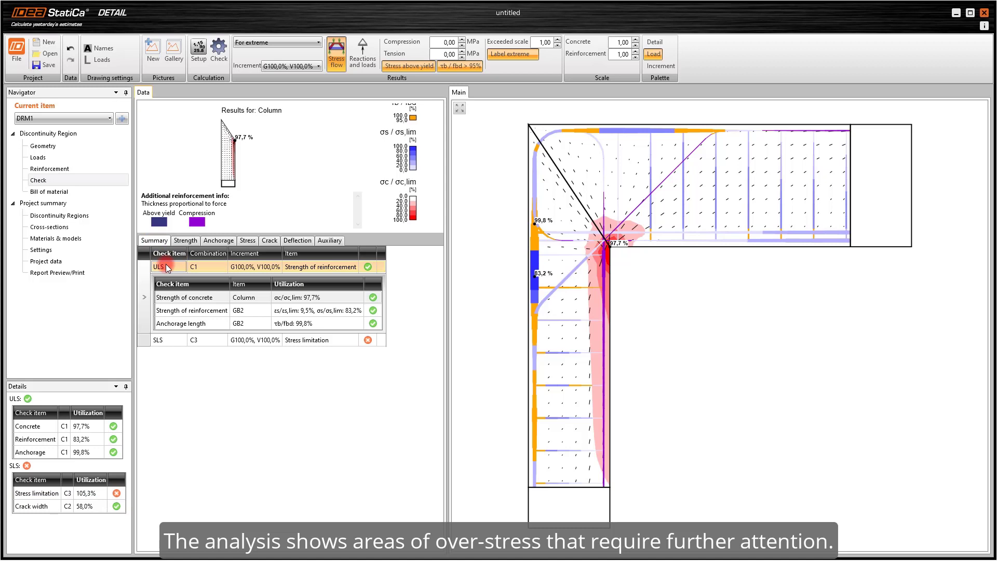
click(173, 340)
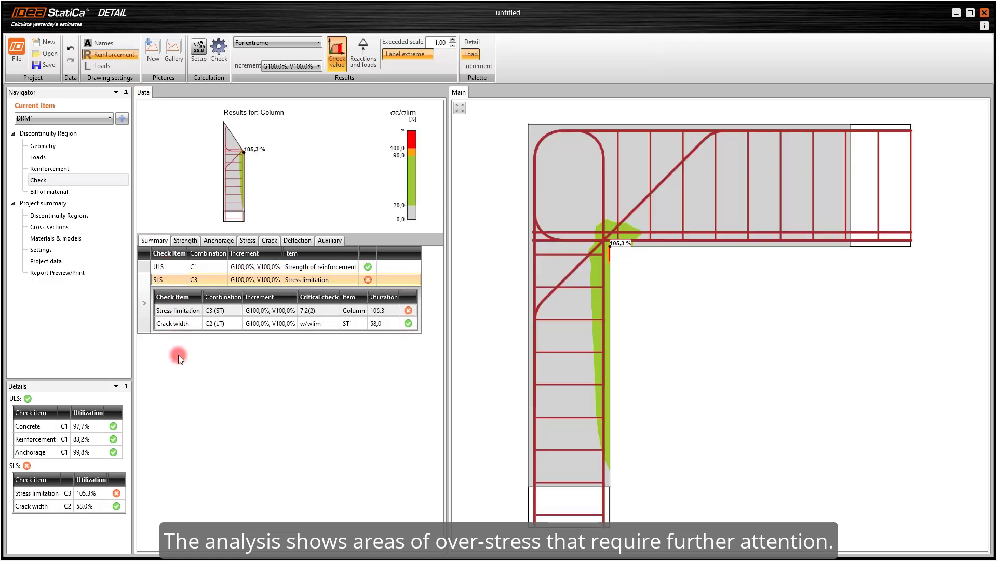
click(196, 310)
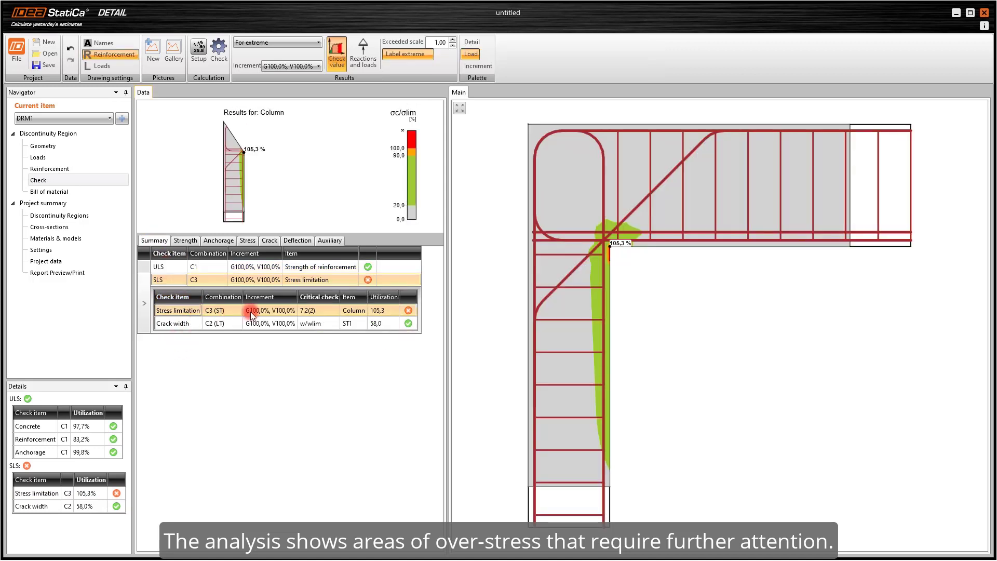
click(374, 325)
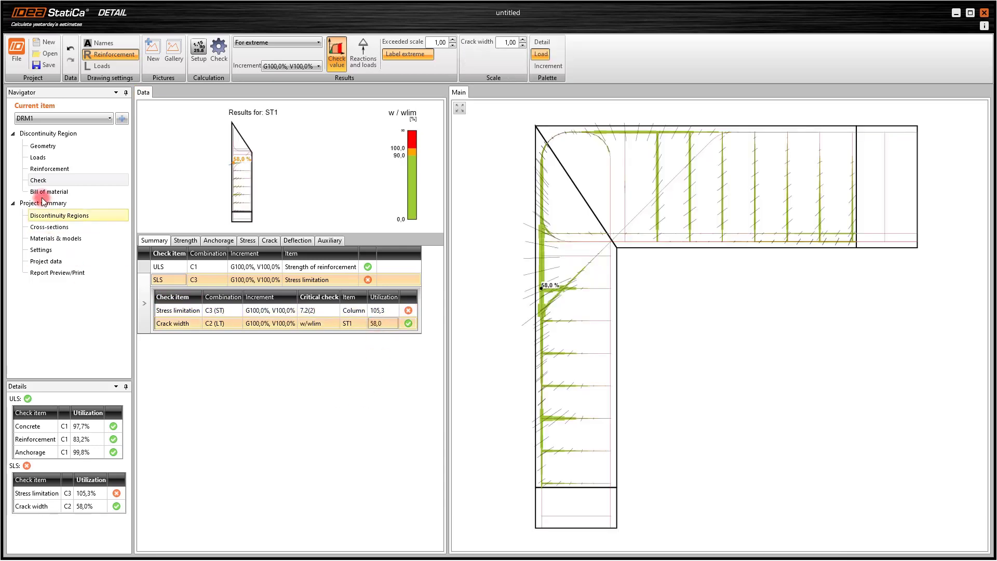
Step: Set the bar diameter of reinforcement group GB3 to 20 mm
click(43, 170)
click(190, 320)
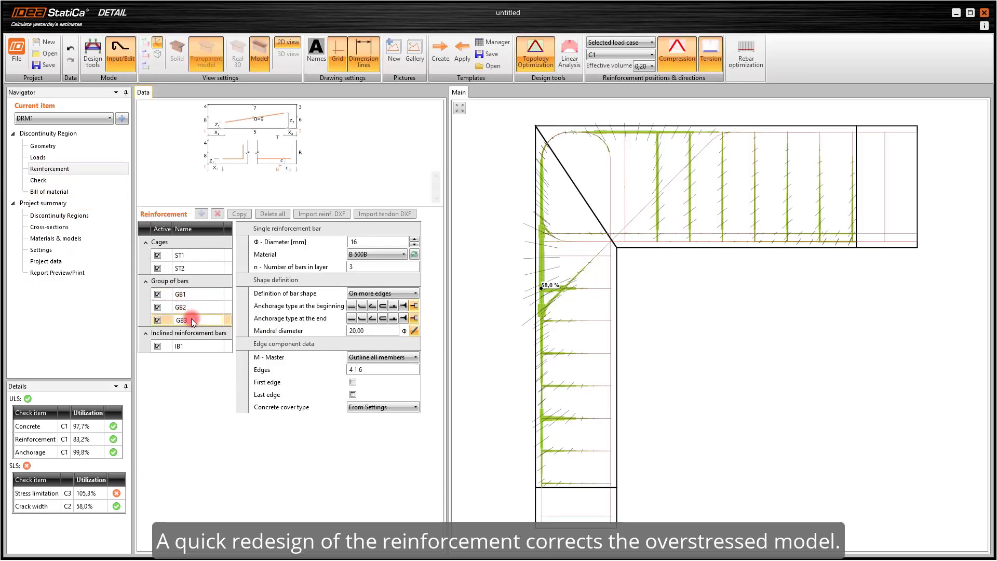
click(366, 243)
click(367, 242)
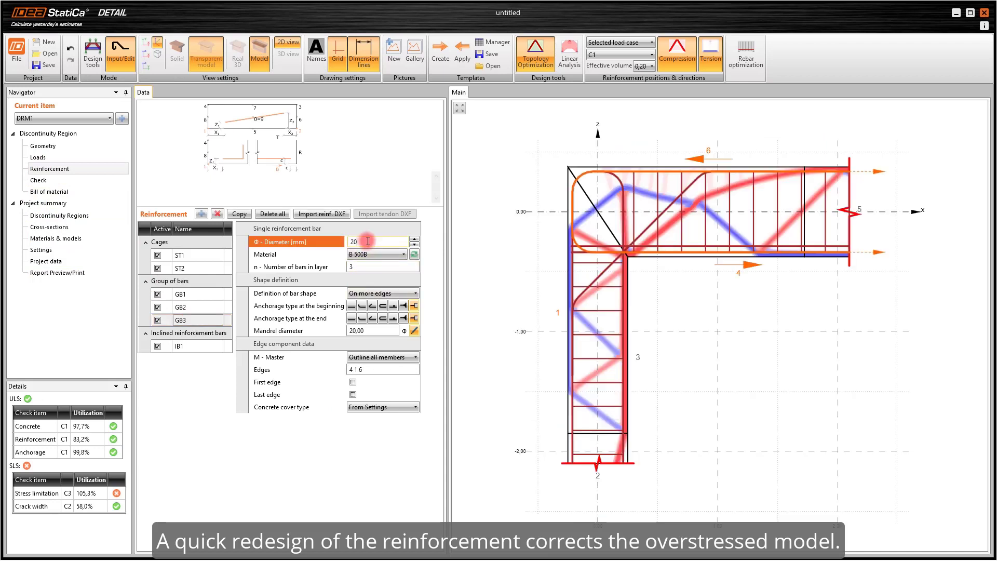
key(Tab)
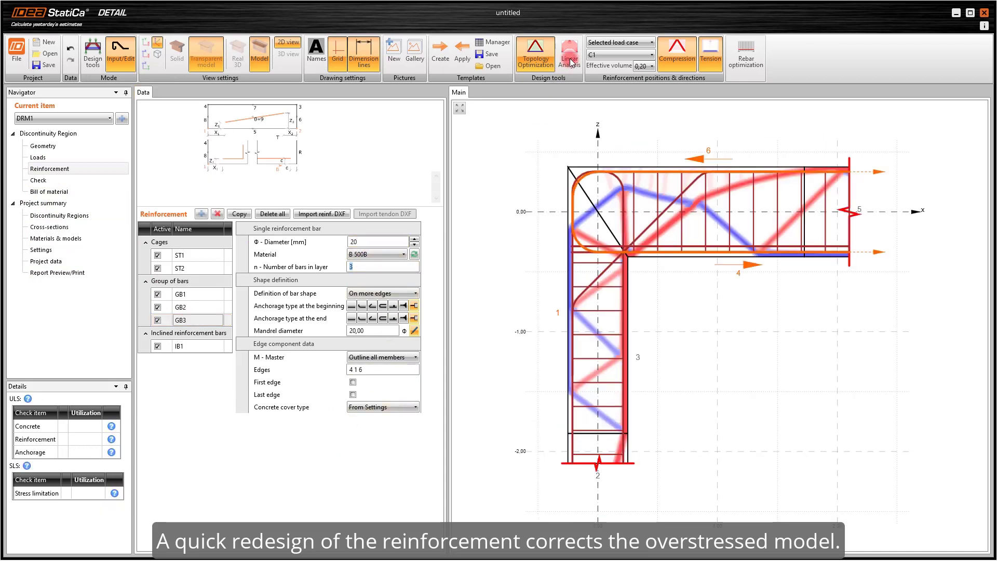
Step: Turn off the topology optimization display and inspect the reinforcement in the real 3D view, rotated to the opposite side
click(570, 61)
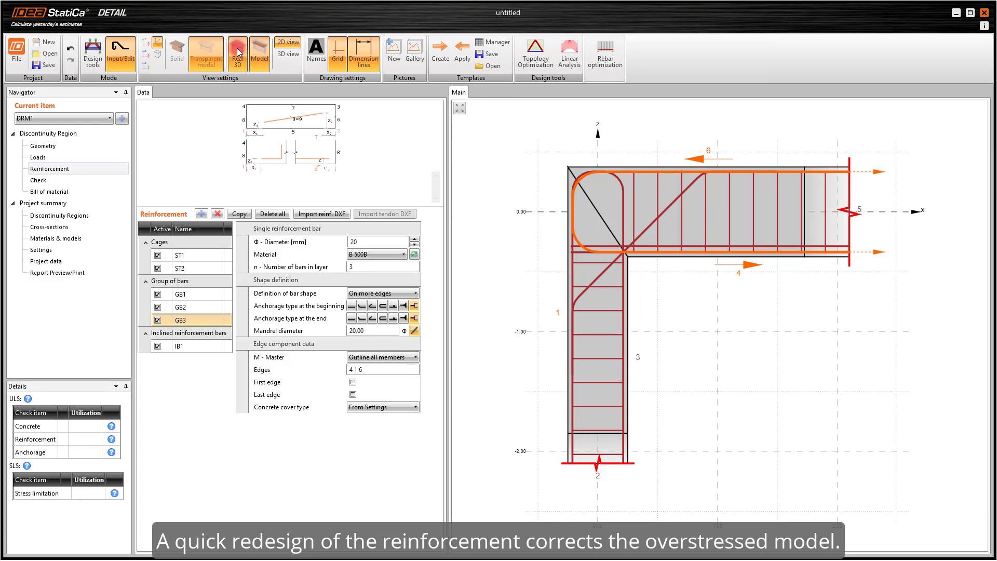
click(238, 52)
click(961, 150)
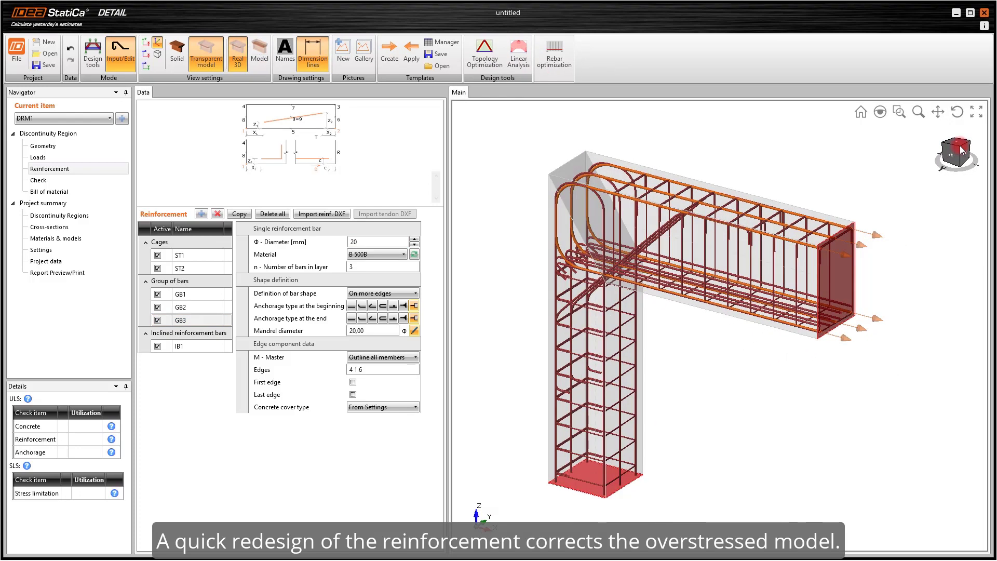
drag(961, 149, 927, 144)
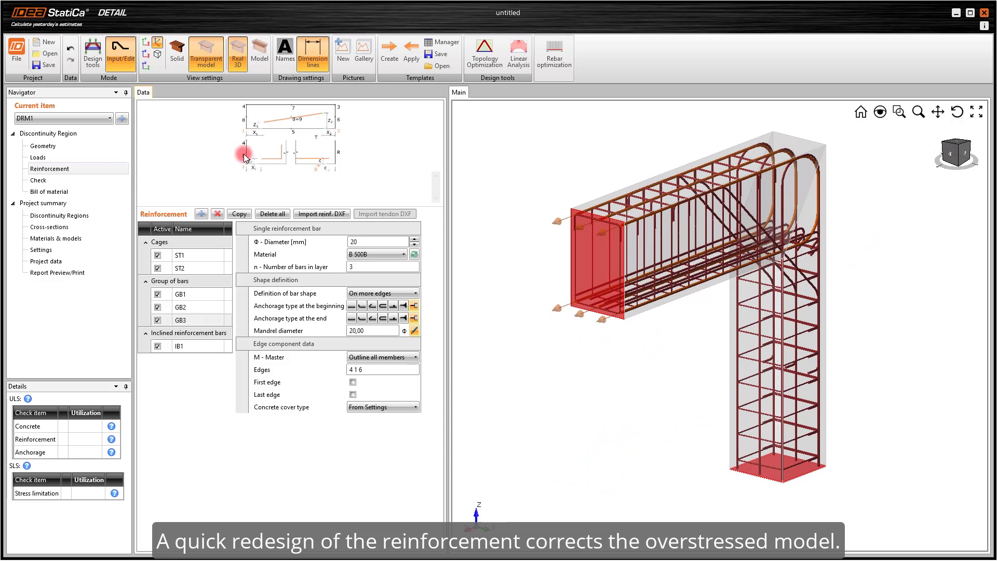
Step: Rerun the code check for the revised reinforcement and review the SLS stress limitation and crack width results
click(38, 181)
click(220, 48)
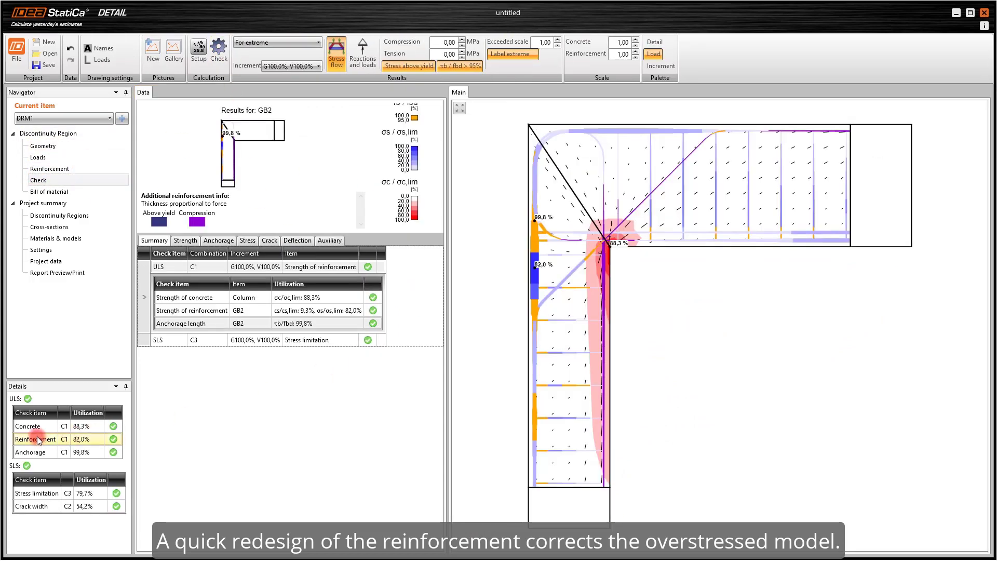
click(56, 499)
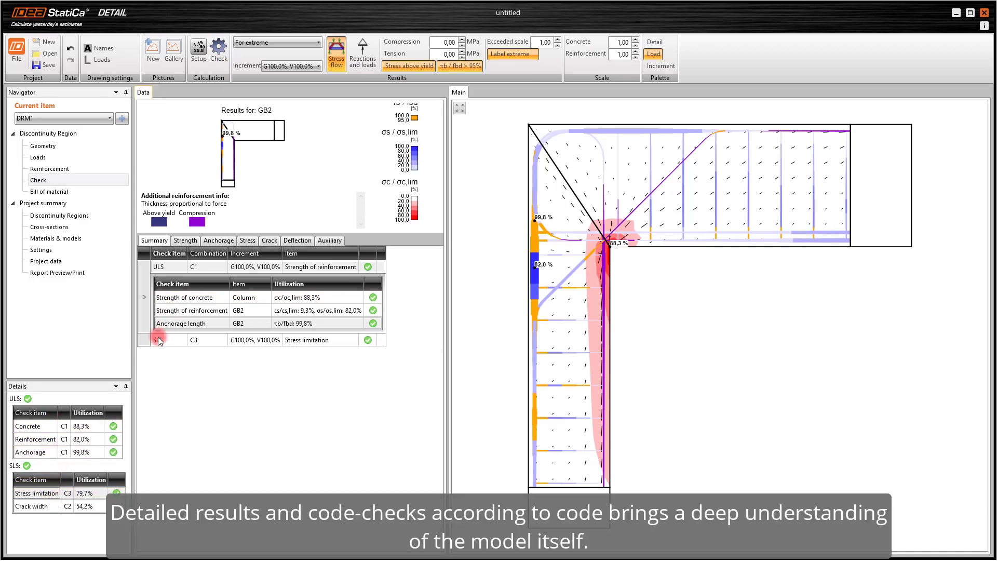
click(154, 342)
click(174, 321)
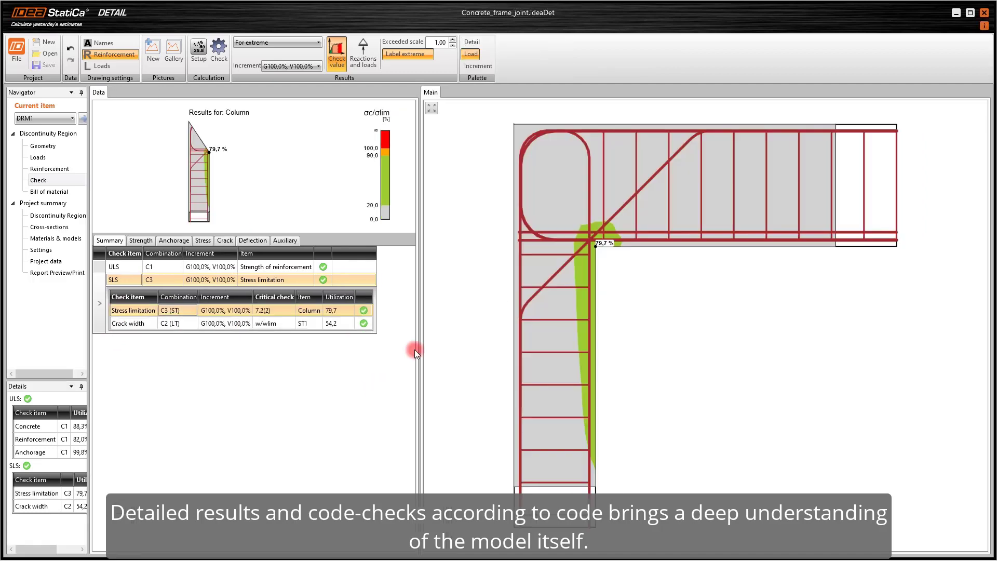
click(202, 324)
Step: Examine the strength results for the concrete of the column and beam and for the individual reinforcement groups
click(161, 301)
click(165, 307)
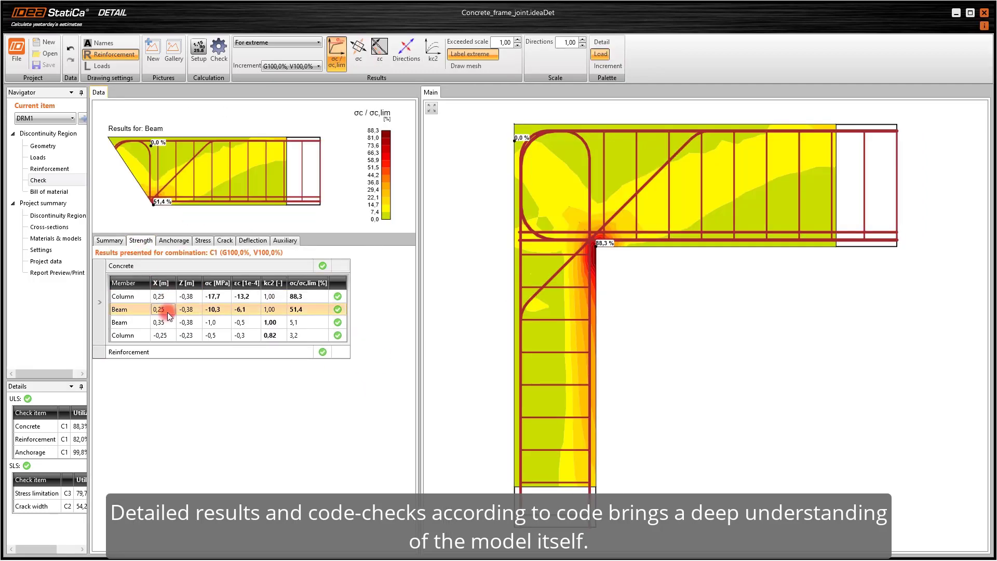
click(173, 322)
click(166, 336)
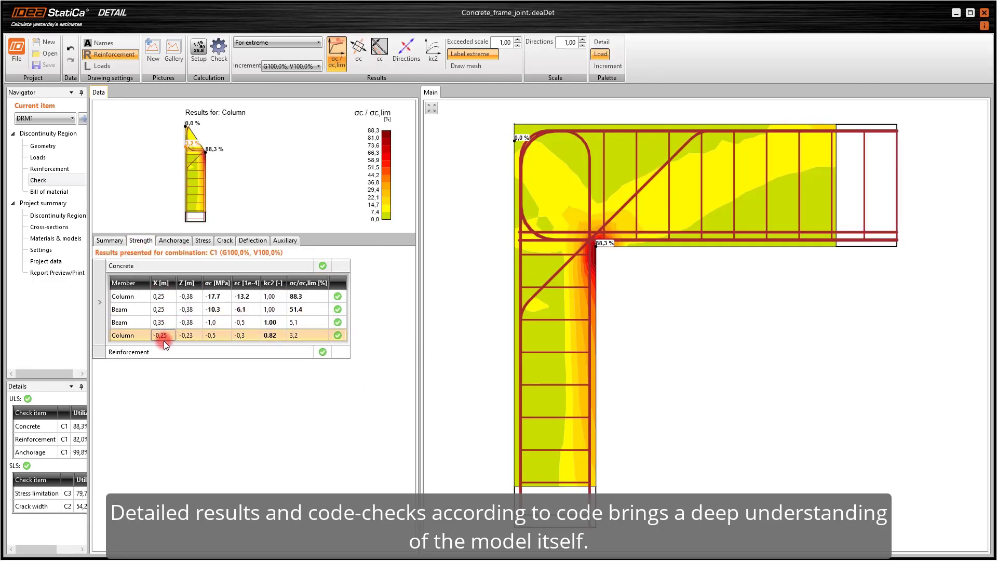
click(155, 350)
click(141, 326)
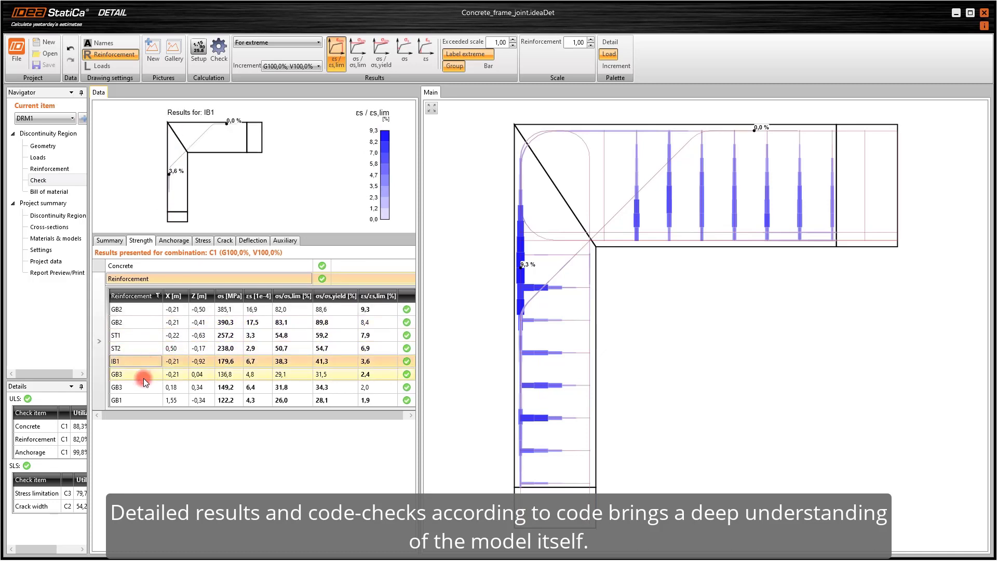
click(143, 398)
Step: Examine the anchorage results for reinforcement GB3, IB1, ST1 and ST2
click(174, 240)
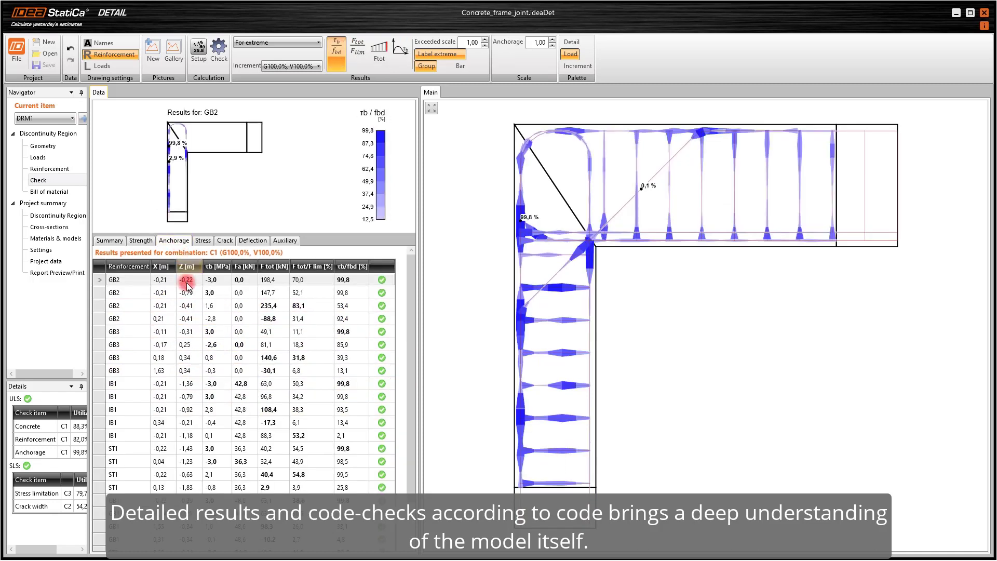
click(196, 345)
click(201, 384)
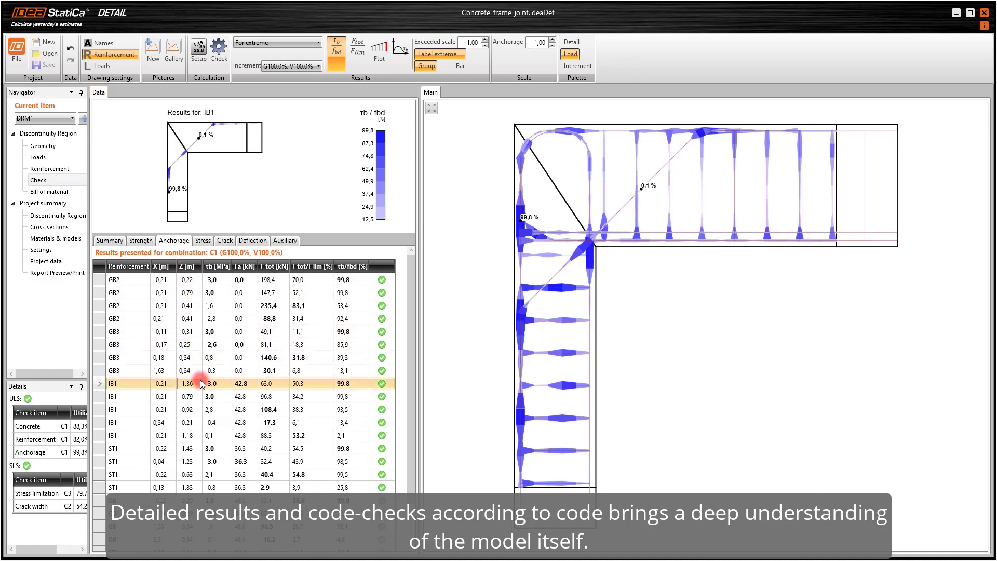
scroll(202, 382, down, 1)
click(201, 414)
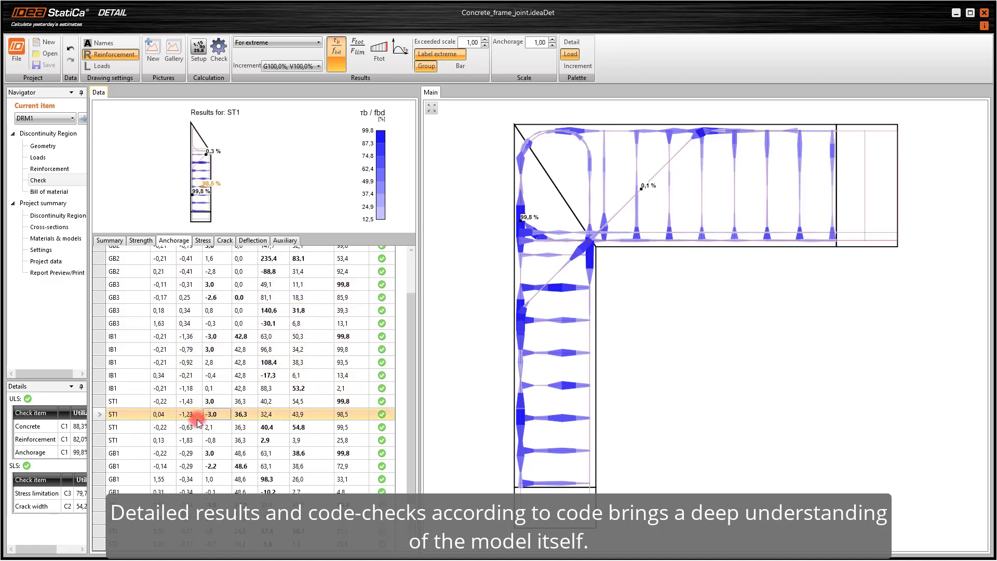
click(197, 515)
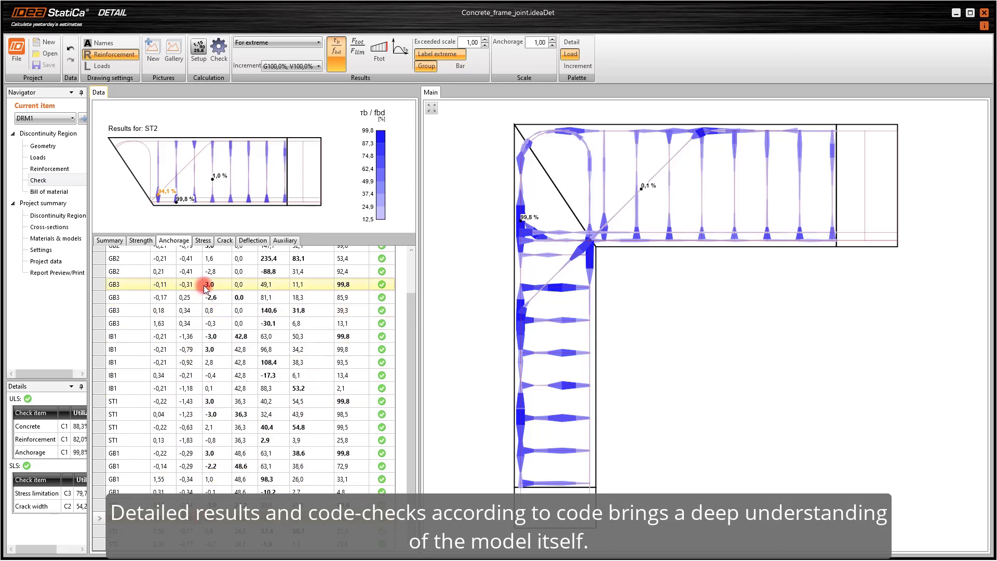
Step: Examine the SLS stress results for the concrete beam and for reinforcement ST1, ST2, IB1, GB3 and GB1
click(201, 241)
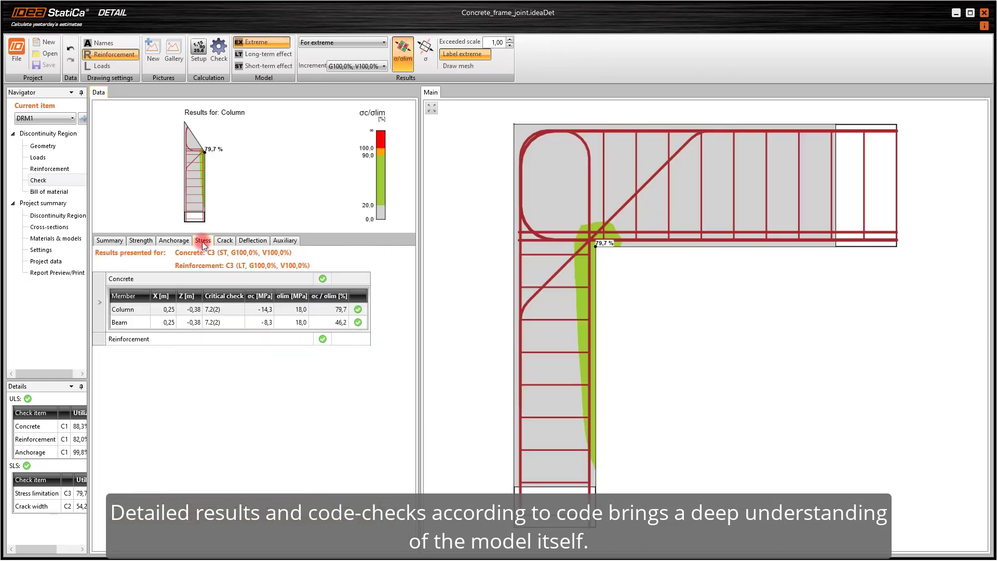
click(134, 321)
click(119, 340)
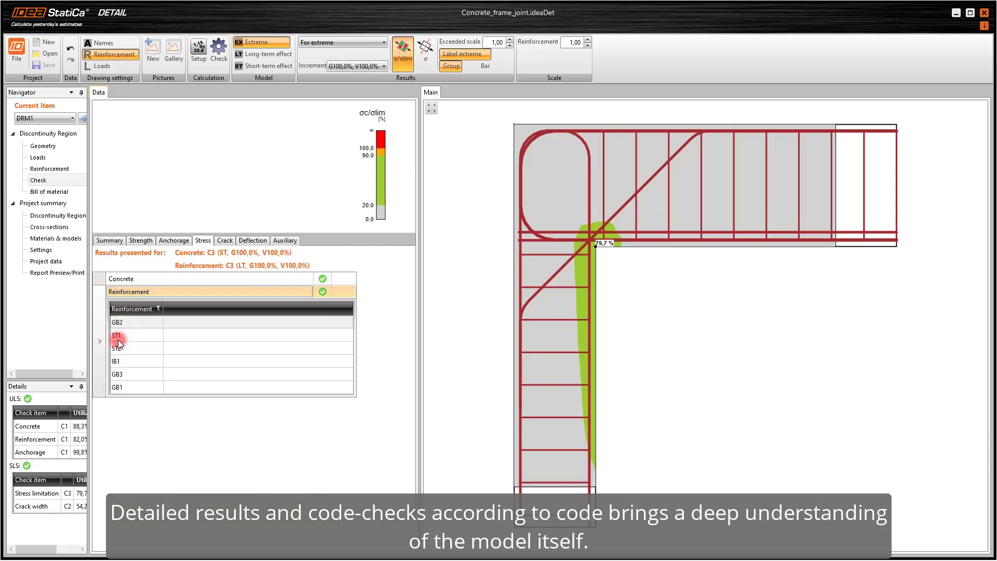
click(249, 336)
click(251, 349)
click(251, 361)
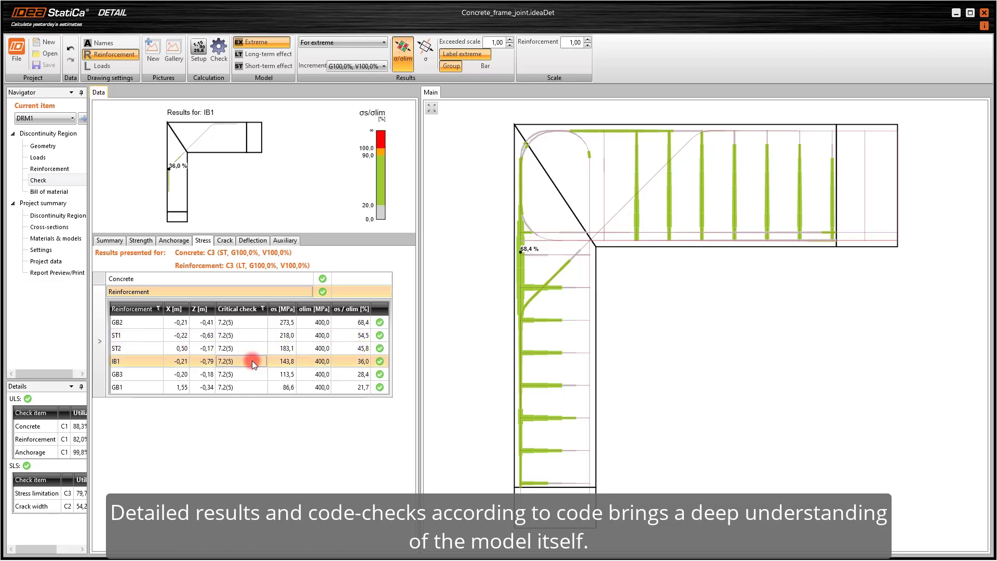
click(250, 375)
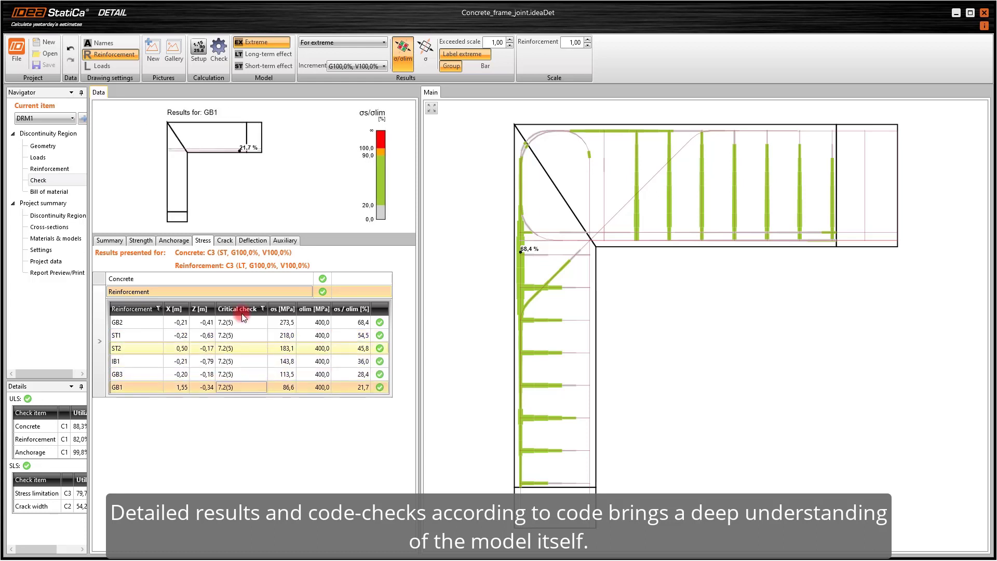
Step: Review the crack results of each reinforcement group, and display the crack spacing and unreinforced areas
click(226, 240)
click(176, 294)
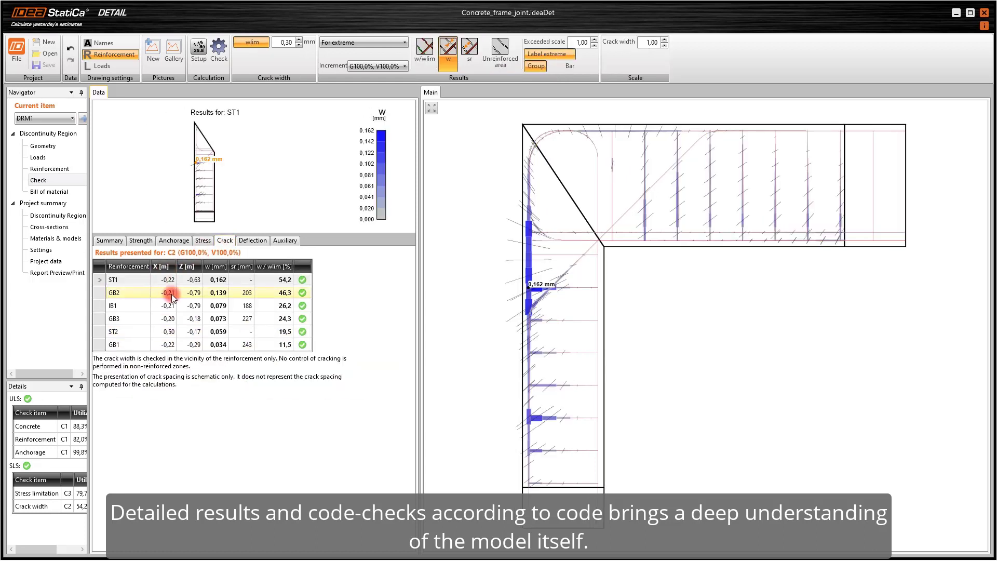
click(180, 303)
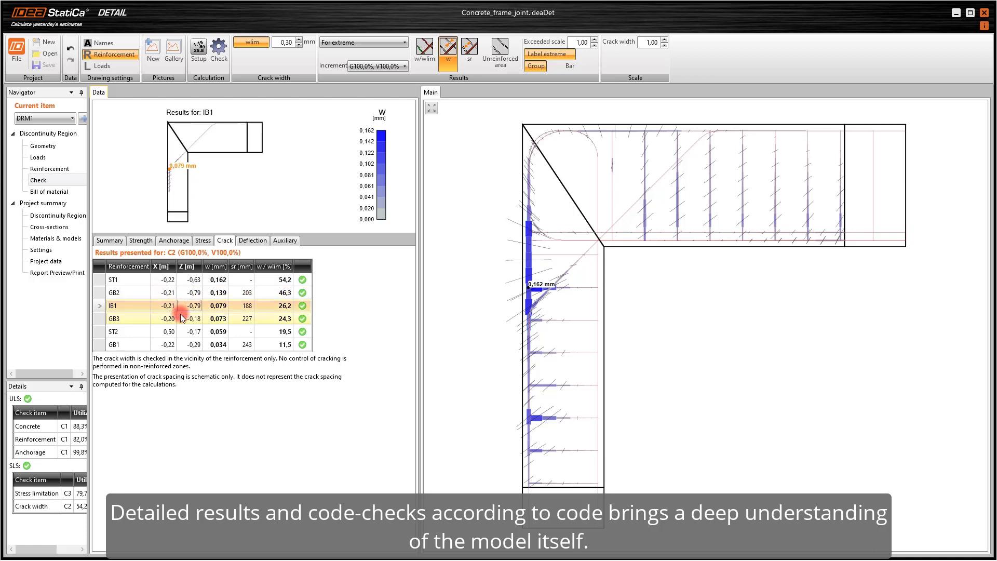
click(180, 315)
click(182, 329)
click(186, 344)
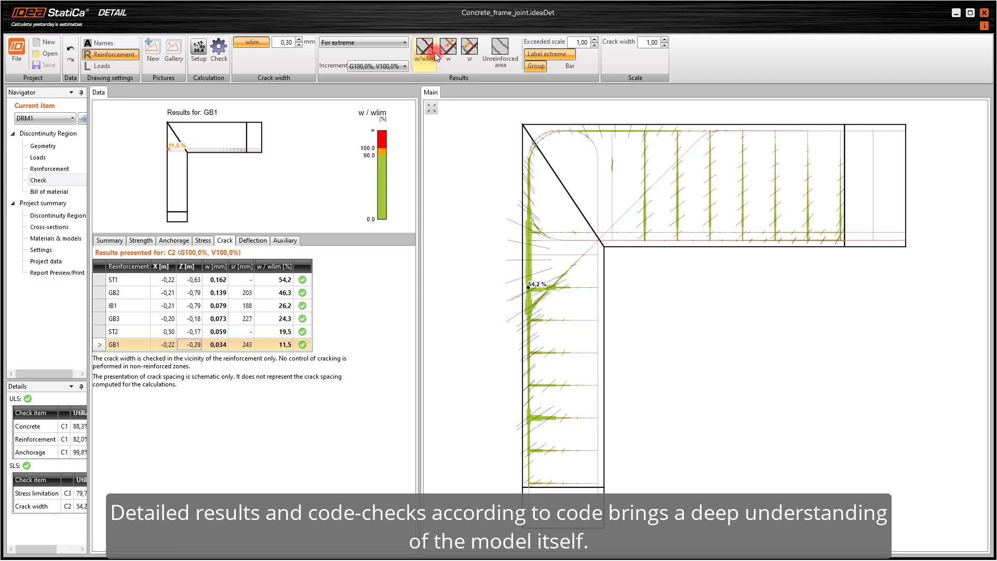
click(472, 52)
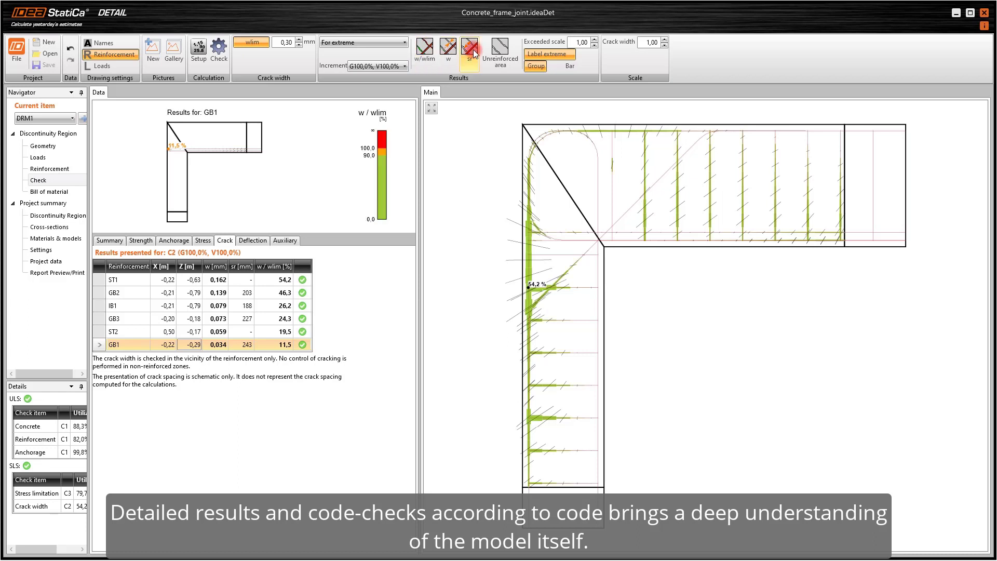
click(501, 50)
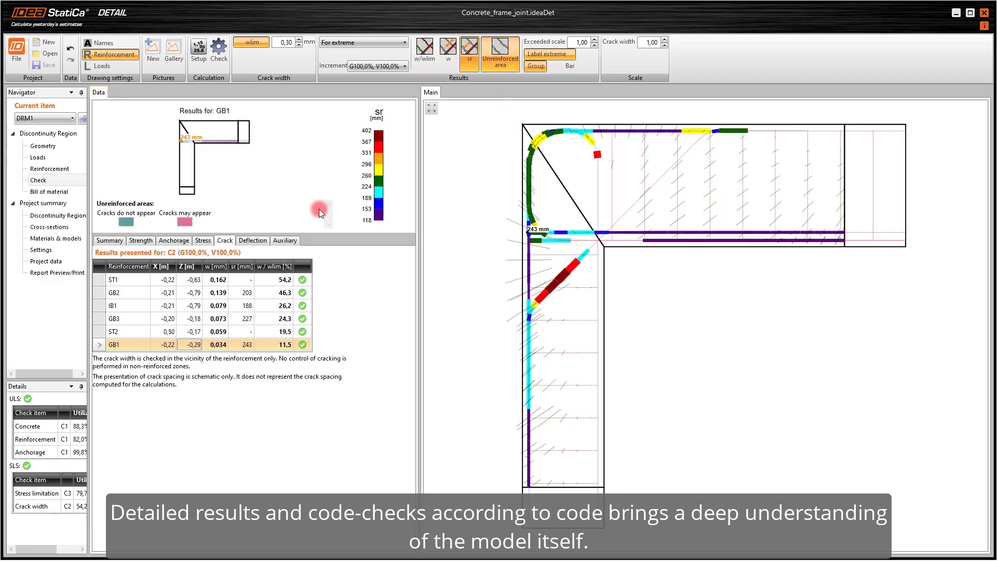
Step: Review the deflection results by displaying the short-term, long-term, incremental and total deflections in turn
click(257, 240)
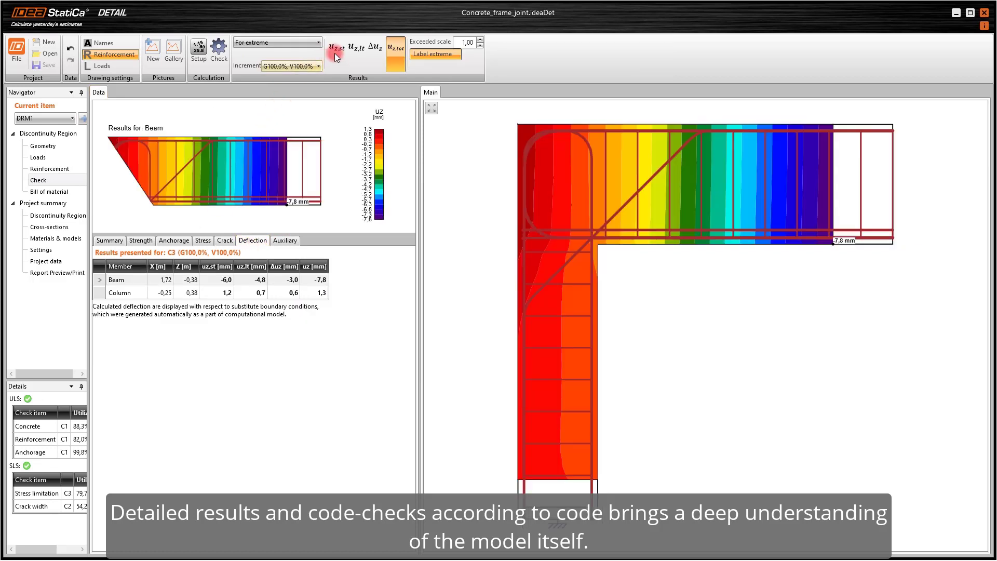
click(335, 52)
click(361, 50)
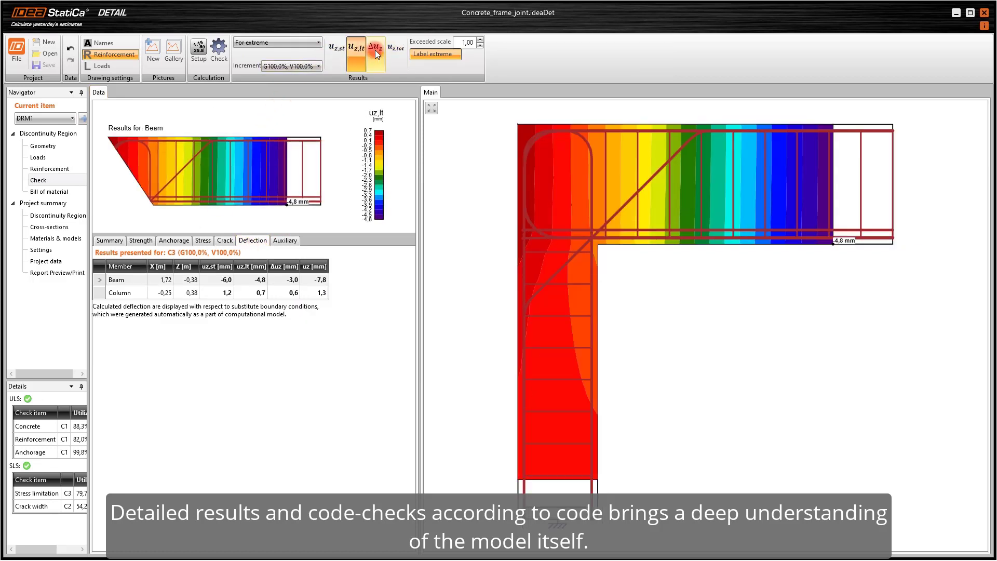
click(375, 50)
click(395, 49)
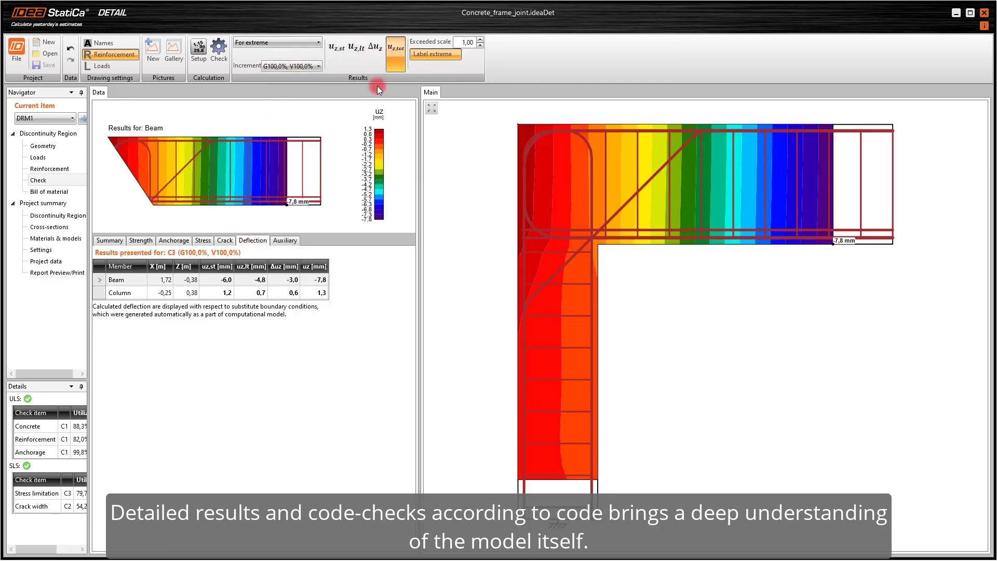
Step: Generate the detailed report preview for all project items and review its geometry, load combination, reinforcement and ULS/SLS results sections
click(196, 291)
click(57, 273)
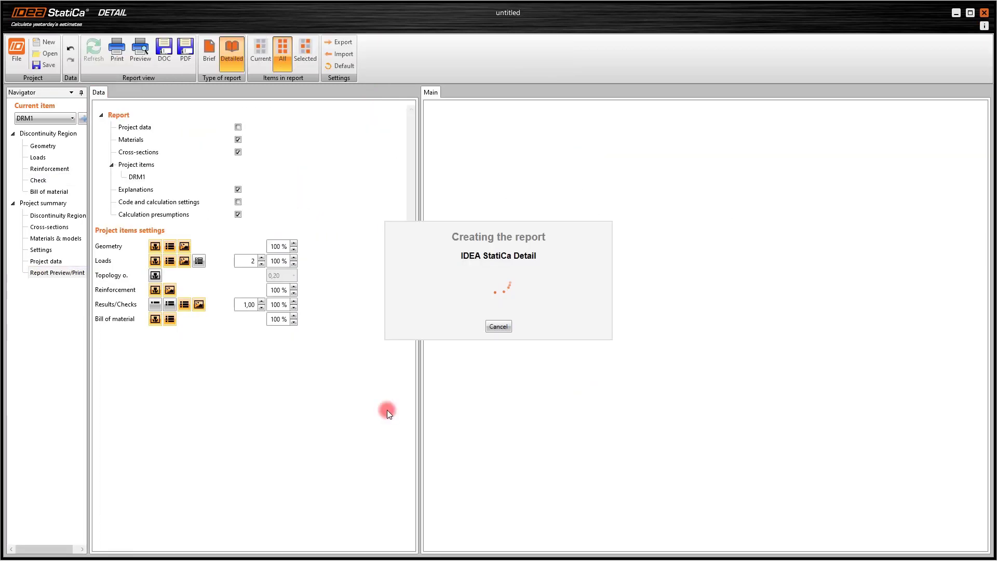
scroll(919, 199, down, 5)
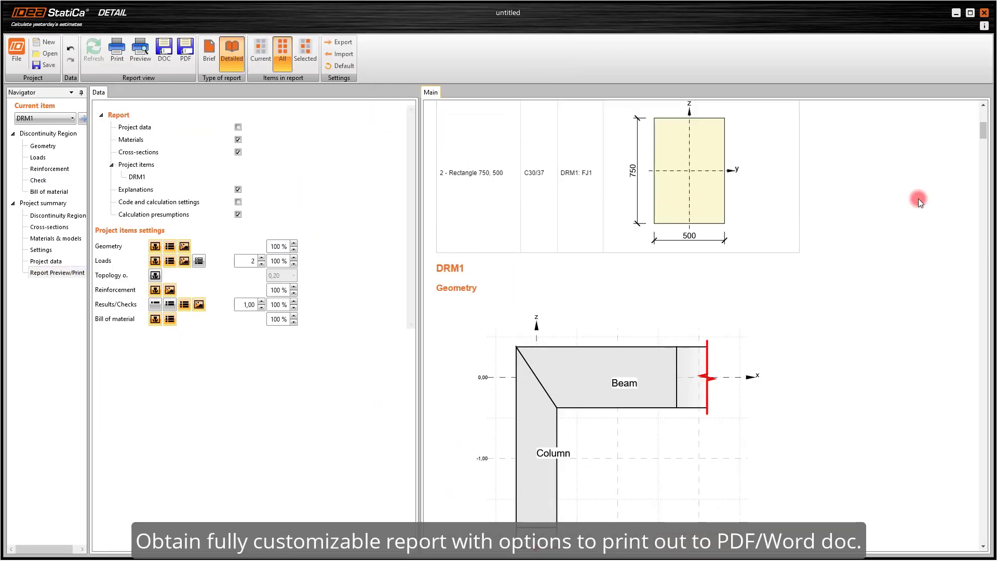
scroll(918, 198, down, 6)
scroll(918, 199, down, 10)
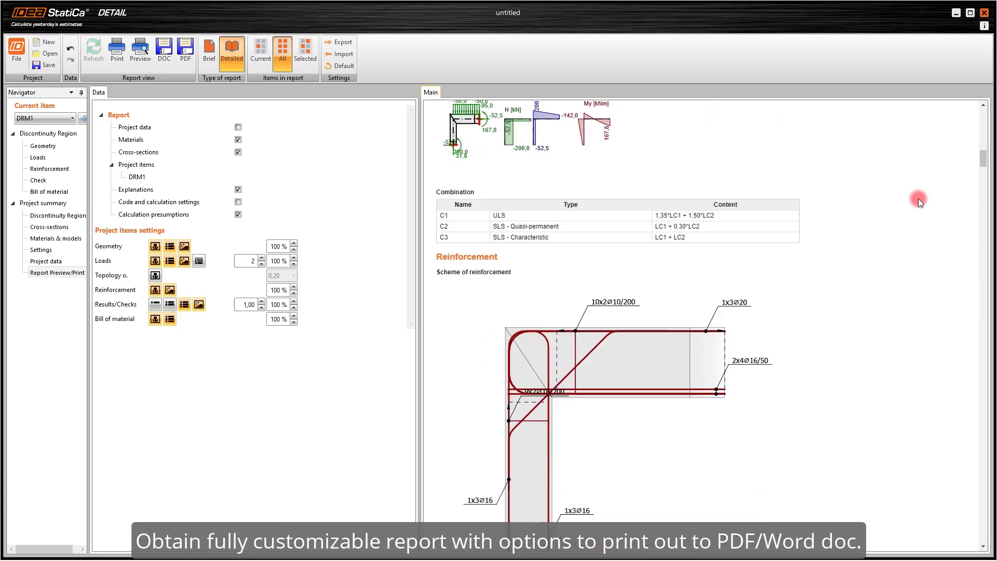
scroll(918, 198, down, 6)
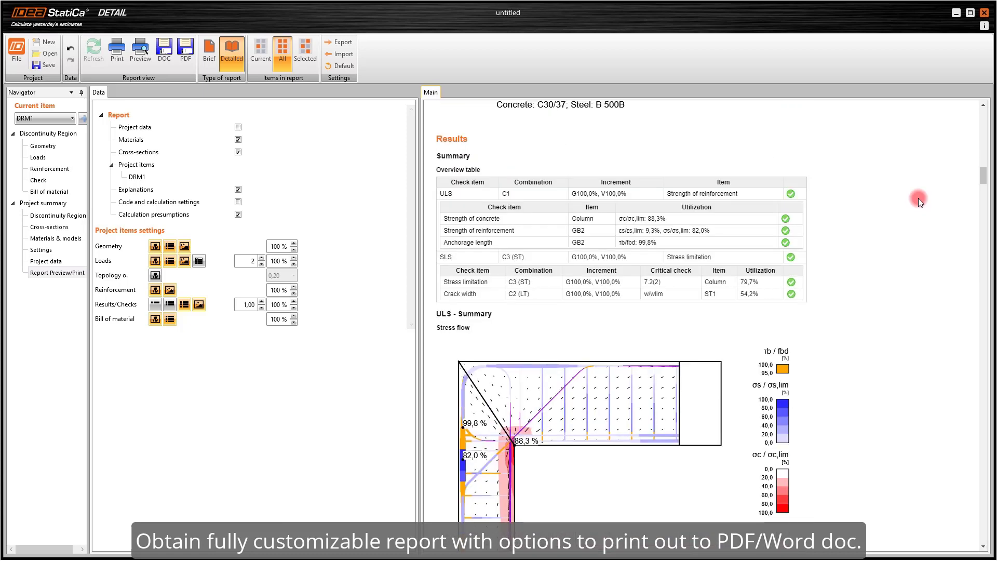
scroll(918, 198, down, 10)
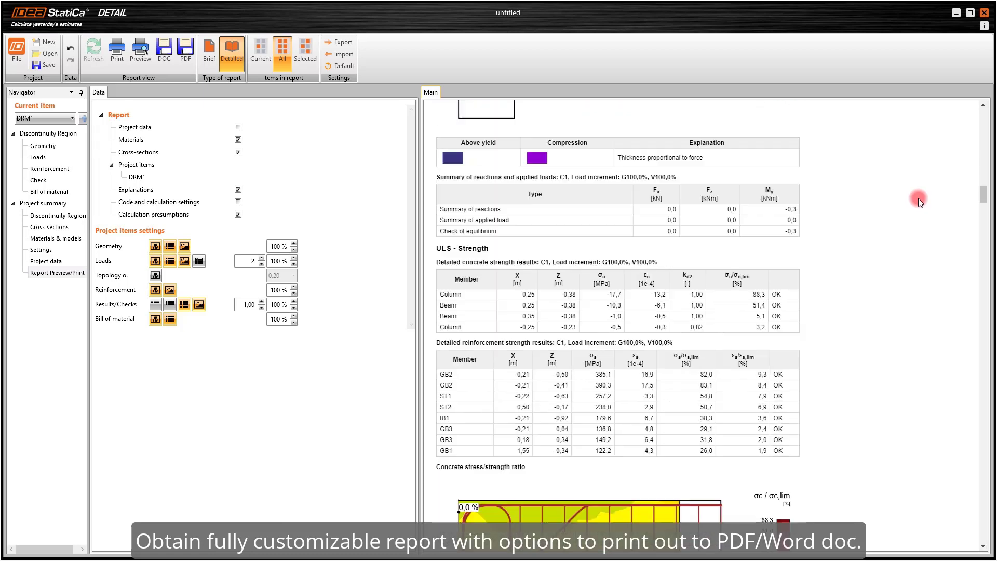
drag(979, 203, 993, 540)
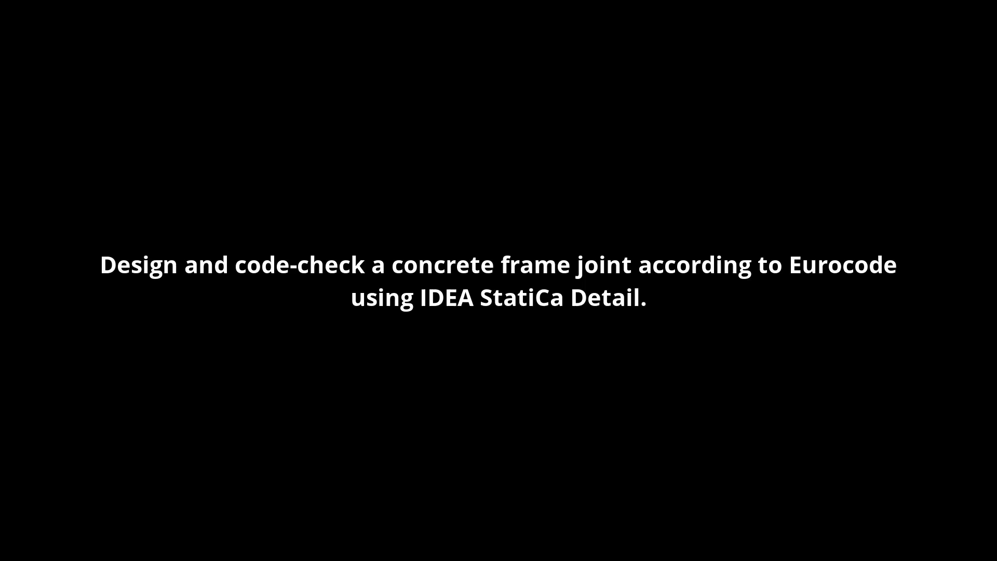